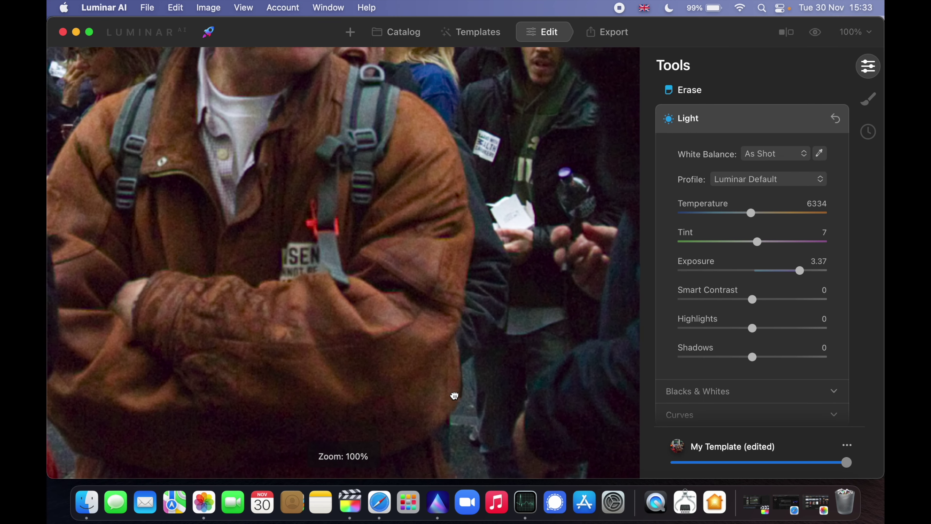
Examine the dark areas of the brightened crowd photo at 100% zoom and reduce its exposure
left_click_drag(453, 395, 237, 307)
left_click_drag(399, 186, 169, 210)
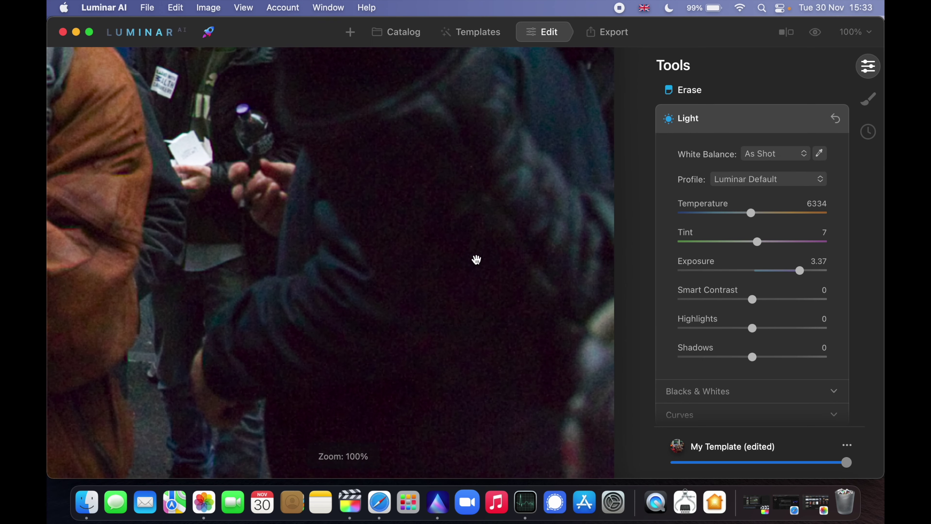
left_click_drag(251, 183, 648, 418)
left_click_drag(387, 313, 664, 380)
left_click(460, 299)
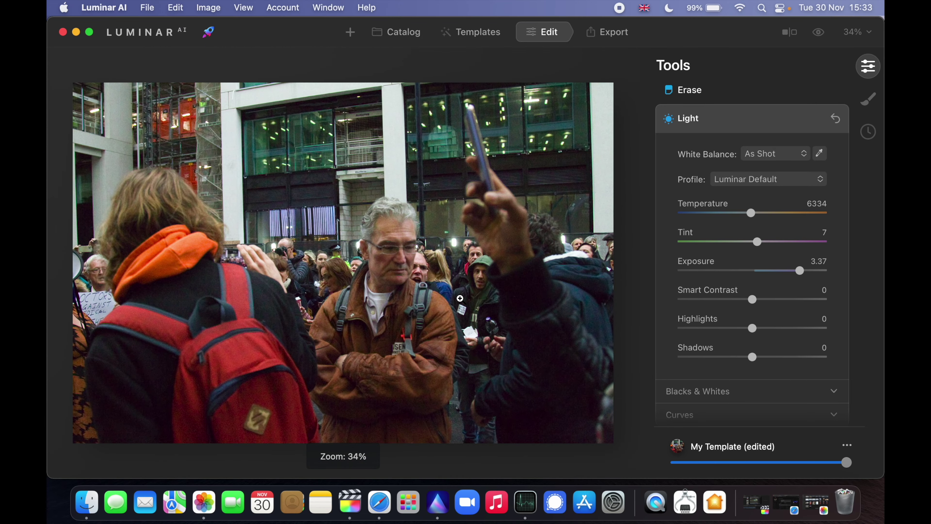
left_click_drag(771, 270, 758, 275)
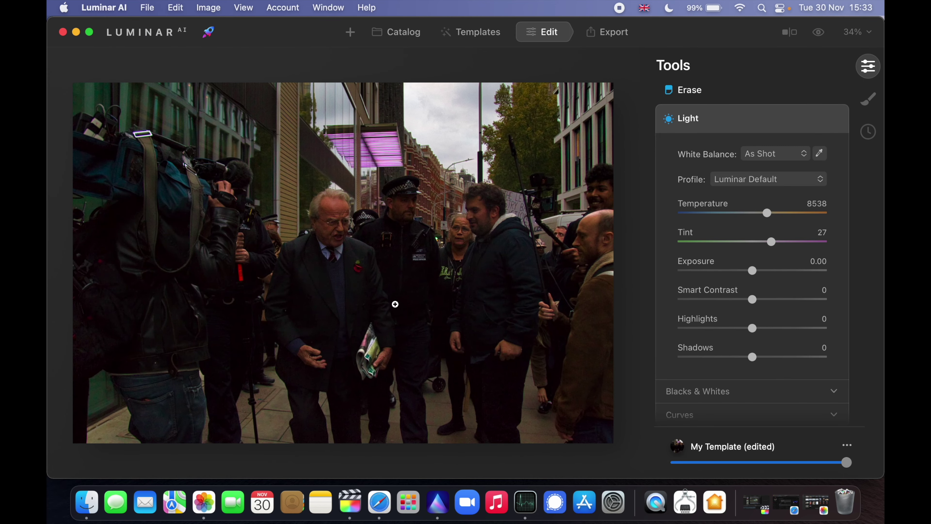
Cool the street photo's temperature to 7177 and check the face of the man wearing the poppy at 100% zoom
double_click(343, 219)
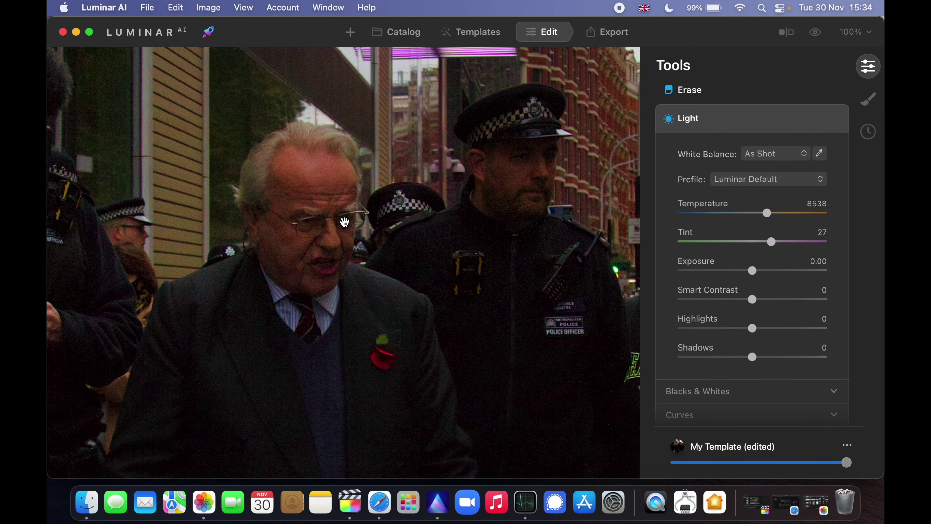
double_click(345, 222)
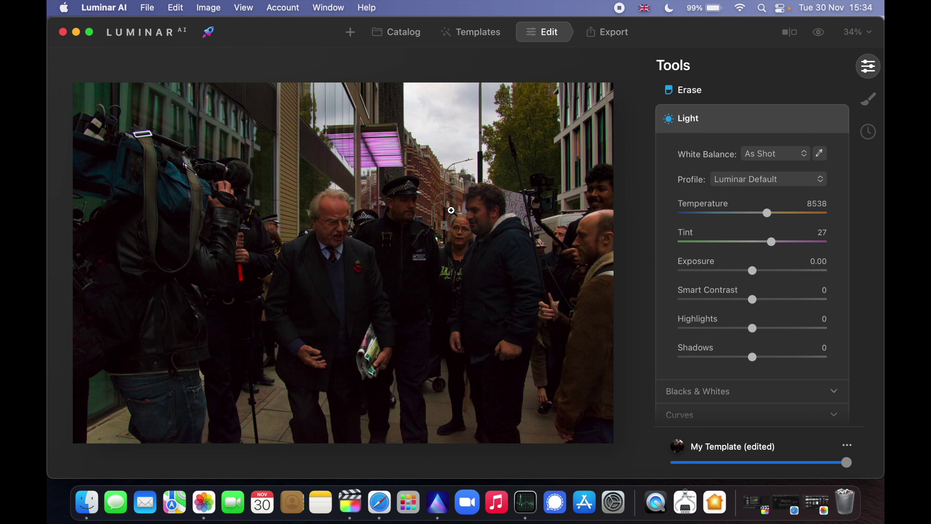
left_click_drag(767, 216, 759, 215)
double_click(323, 235)
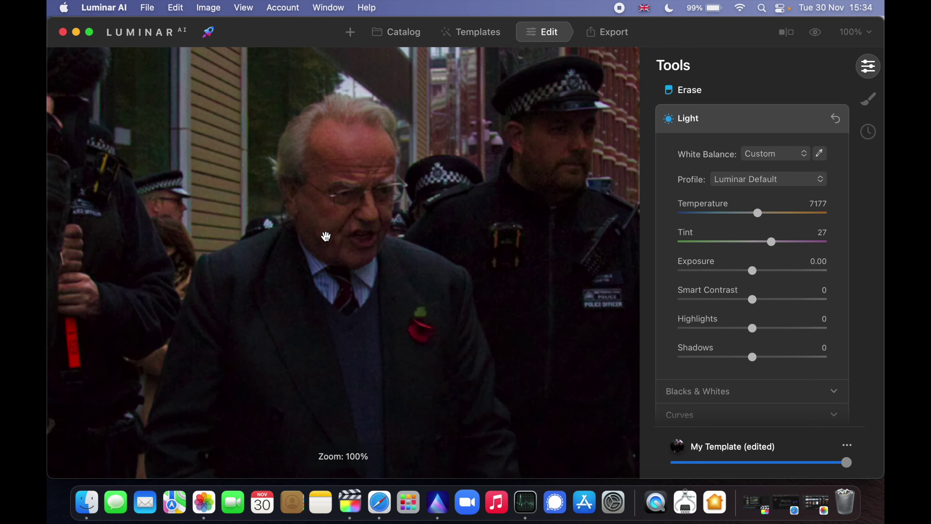
double_click(326, 236)
double_click(330, 232)
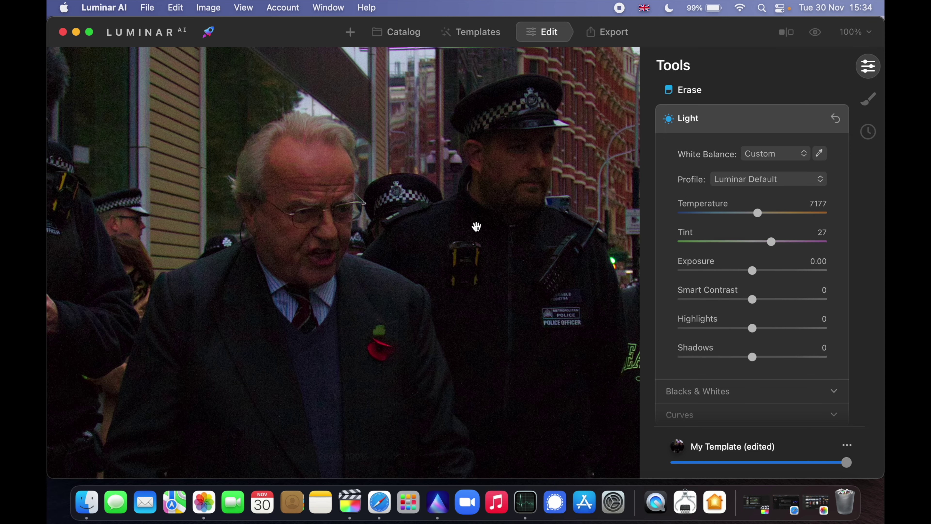
Set the street photo's smart contrast to 45, highlights to -61 and shadows to 95
left_click(787, 303)
left_click_drag(770, 328, 709, 336)
left_click_drag(752, 357, 827, 354)
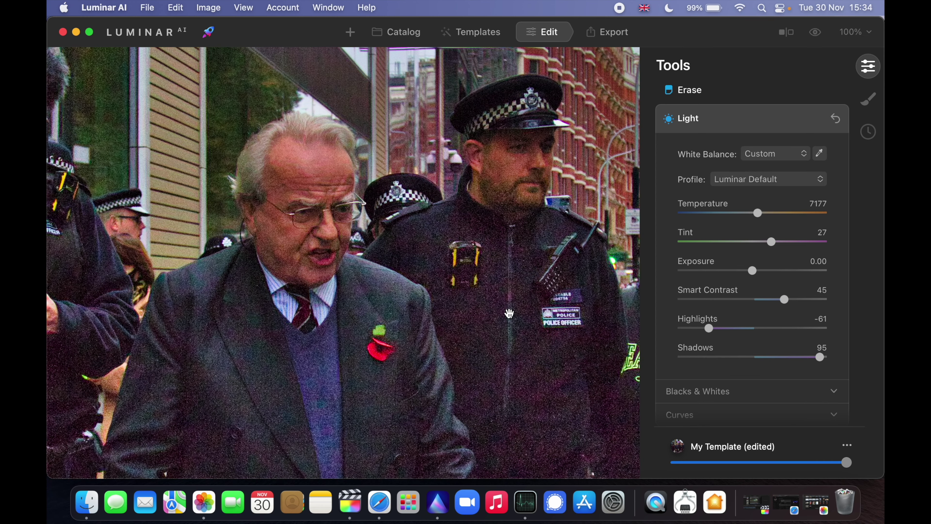
left_click(504, 307)
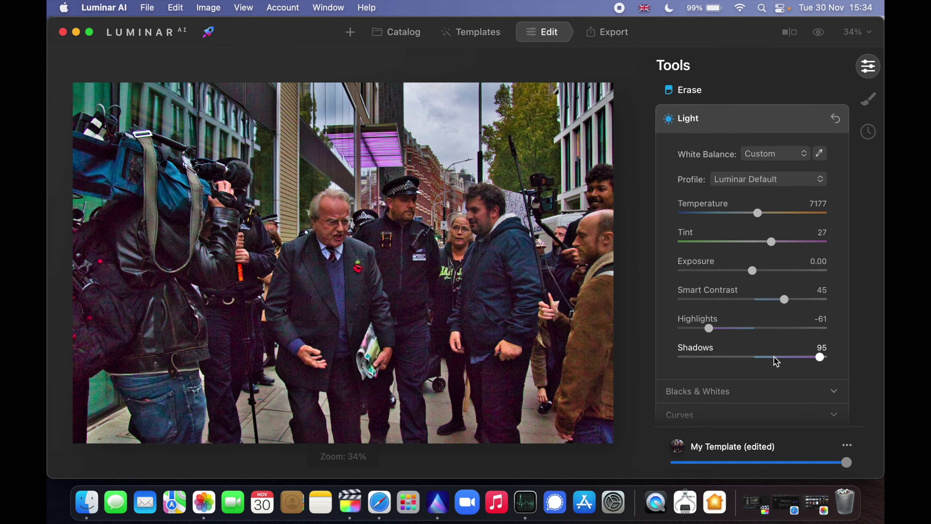
Reduce the street photo's shadows to 16 and check the dark clothing at 100% zoom
left_click(756, 358)
left_click_drag(757, 360, 766, 361)
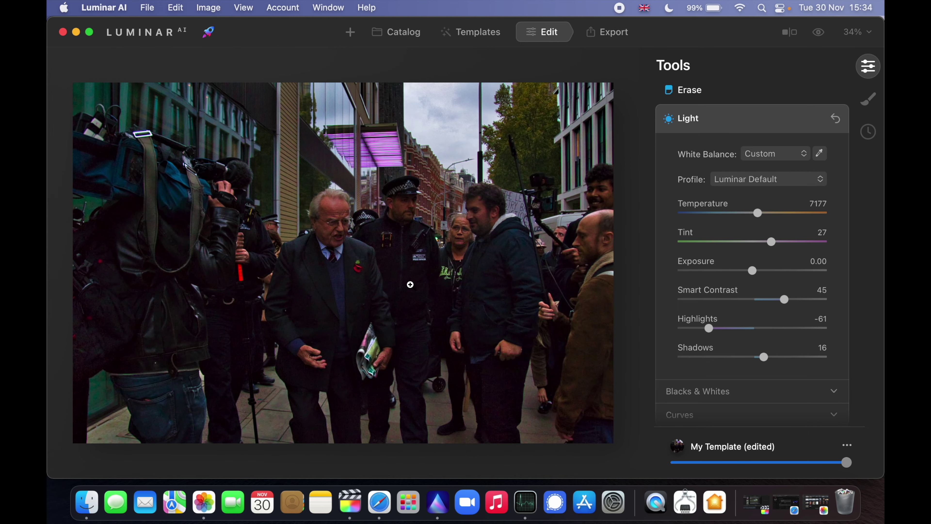
left_click(381, 275)
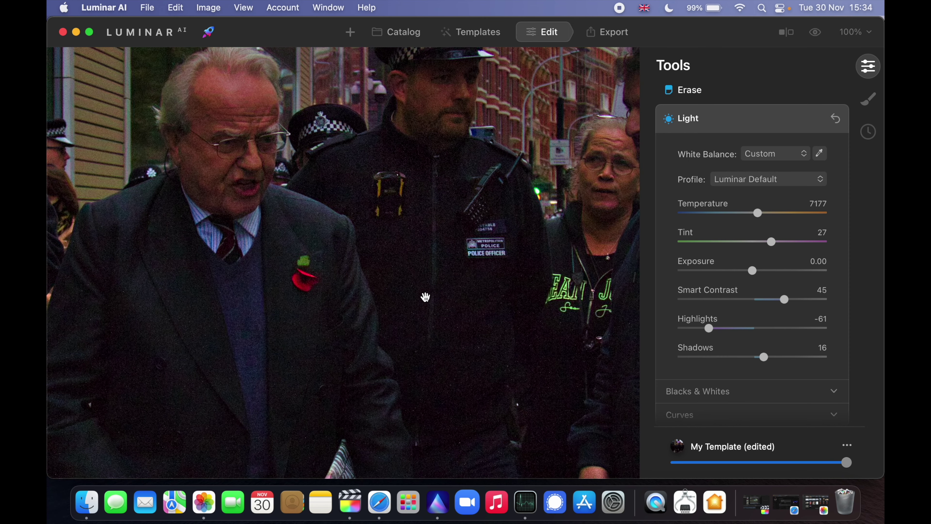
left_click(423, 245)
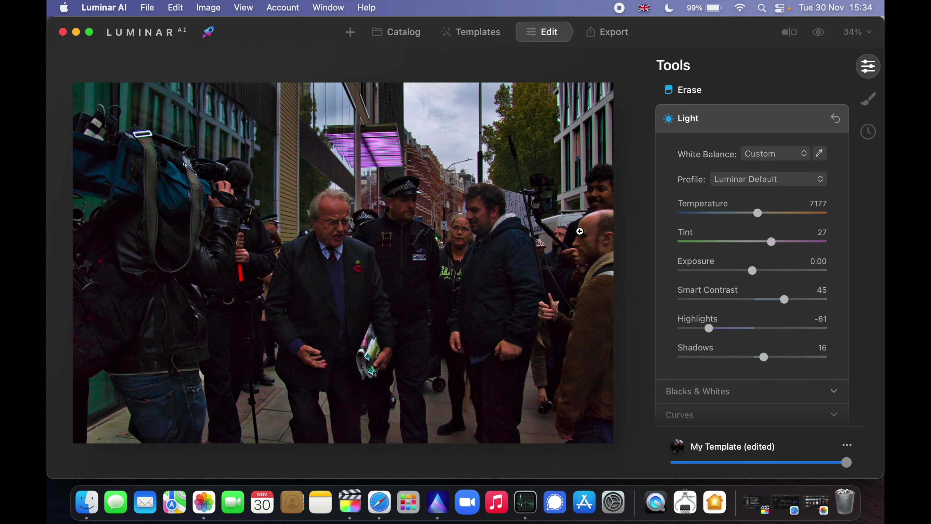
Browse forward through the street photos to the close-up of the speaking man with a cameraman behind him
key("Right")
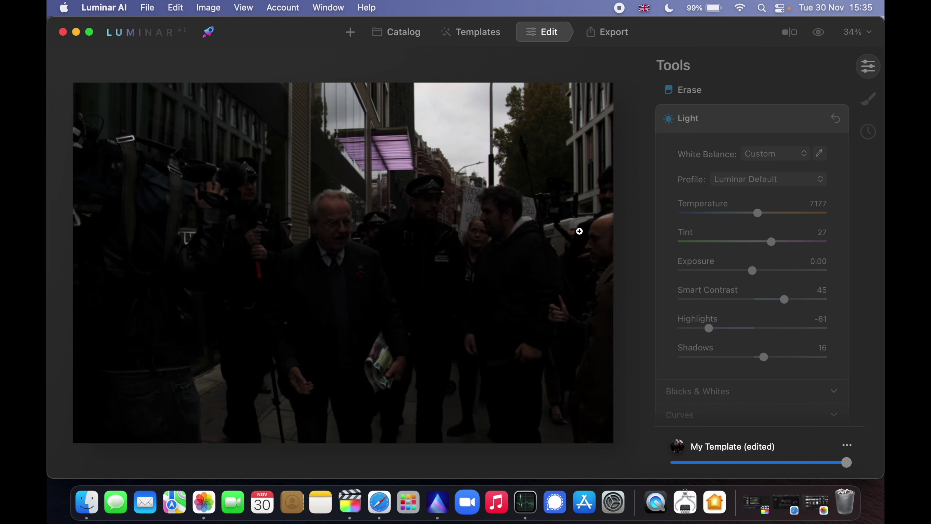
key("Right")
key("Right")
key("Right")
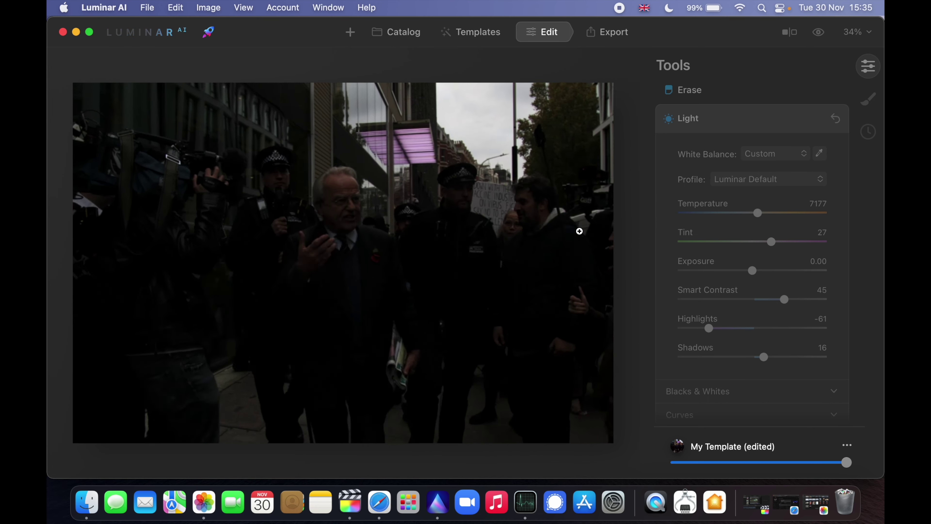
key("Right")
key("Right")
key("Right")
key("Right")
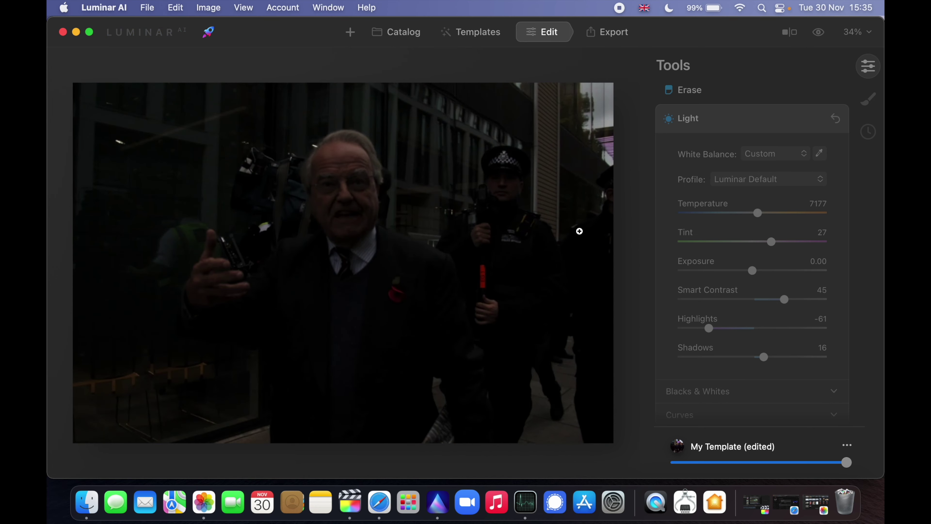
key("Right")
key("Right")
key("Right")
key("Right")
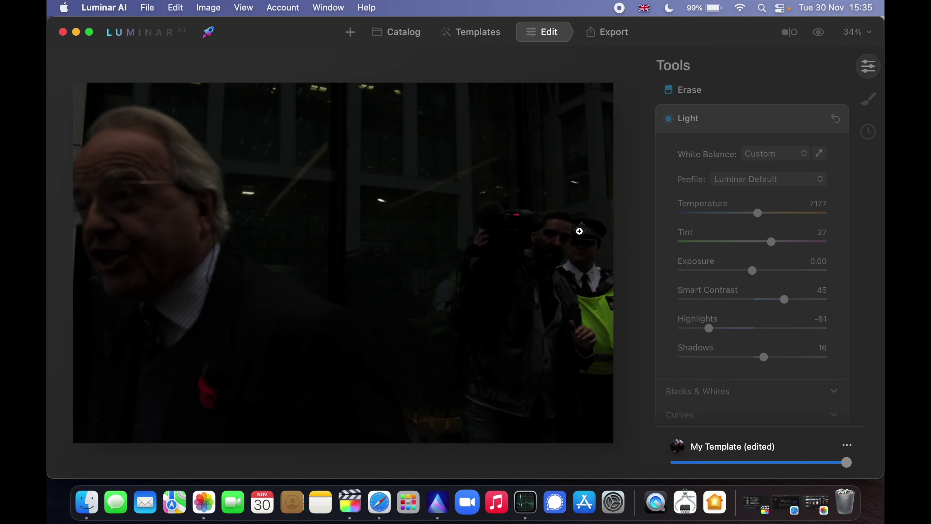
key("Right")
key("Right")
key("Right")
key("Right")
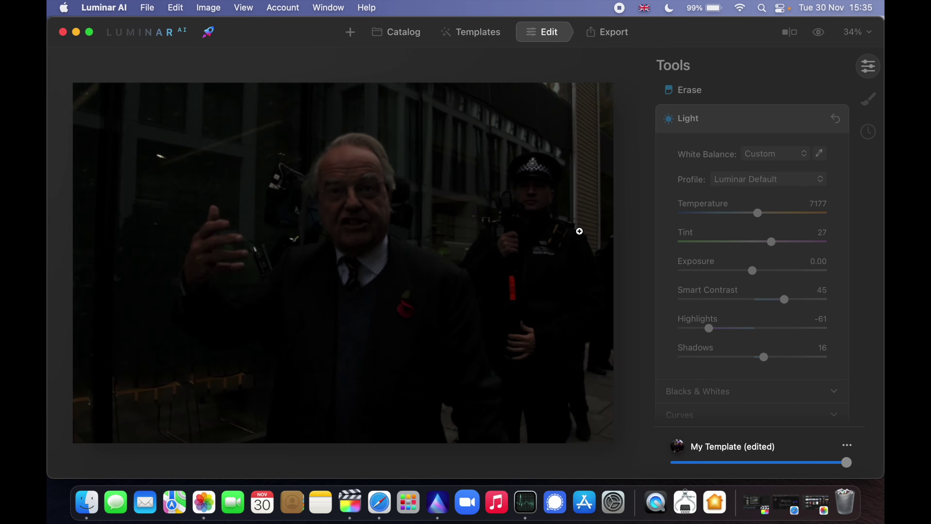
key("Right")
key("Right")
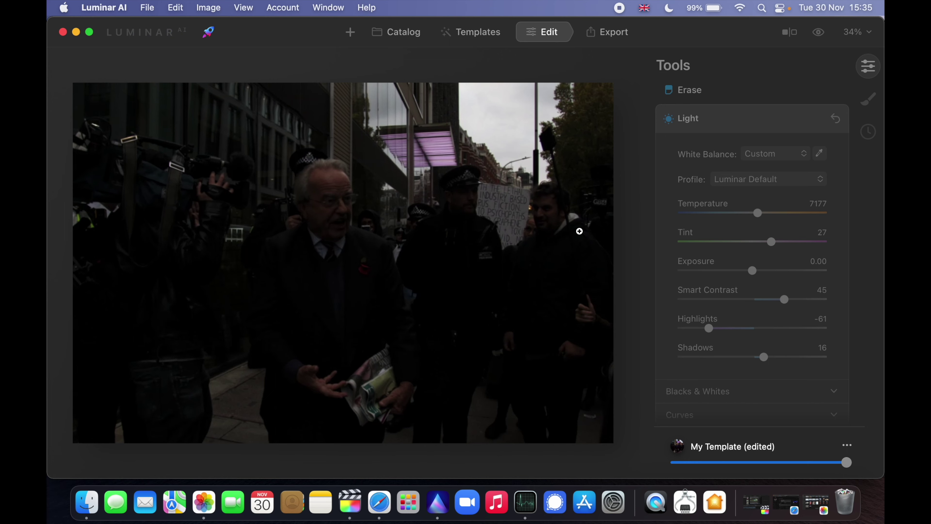
key("Right")
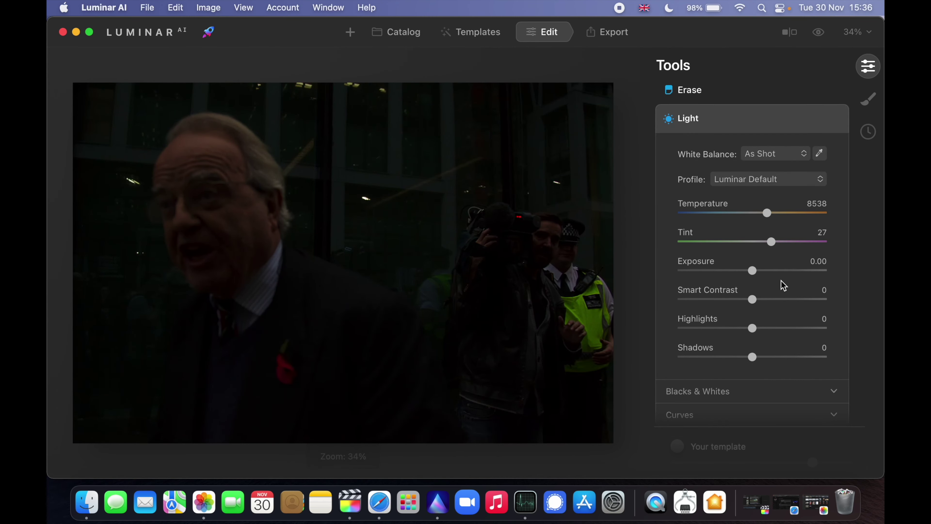
Check the close-up's dark background at 100% zoom with exposure raised to 2.39, and reduce the exposure to 0.26
left_click(778, 271)
left_click_drag(784, 272, 790, 274)
left_click(157, 300)
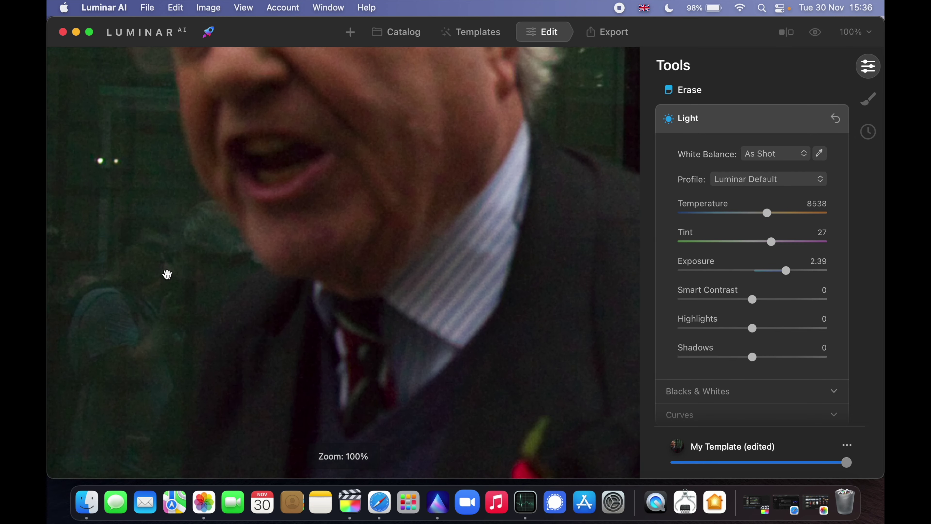
left_click_drag(166, 273, 214, 205)
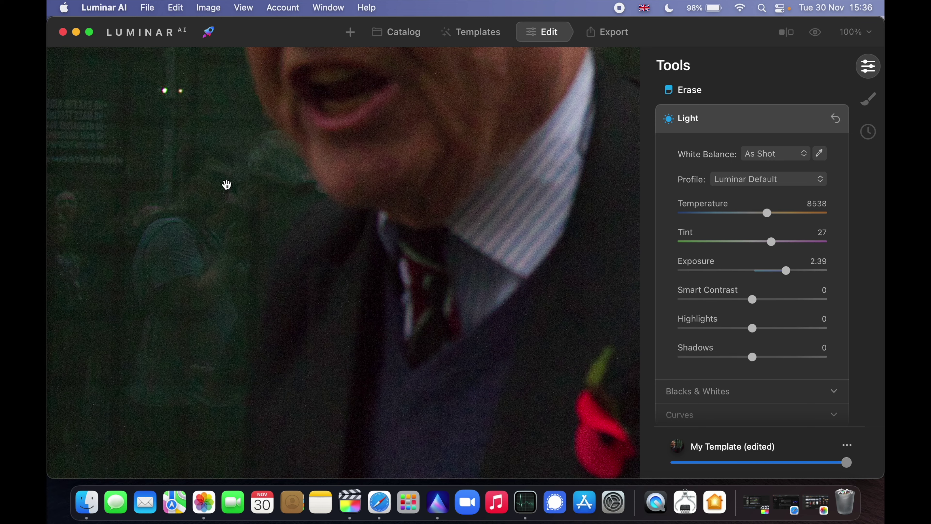
left_click(225, 183)
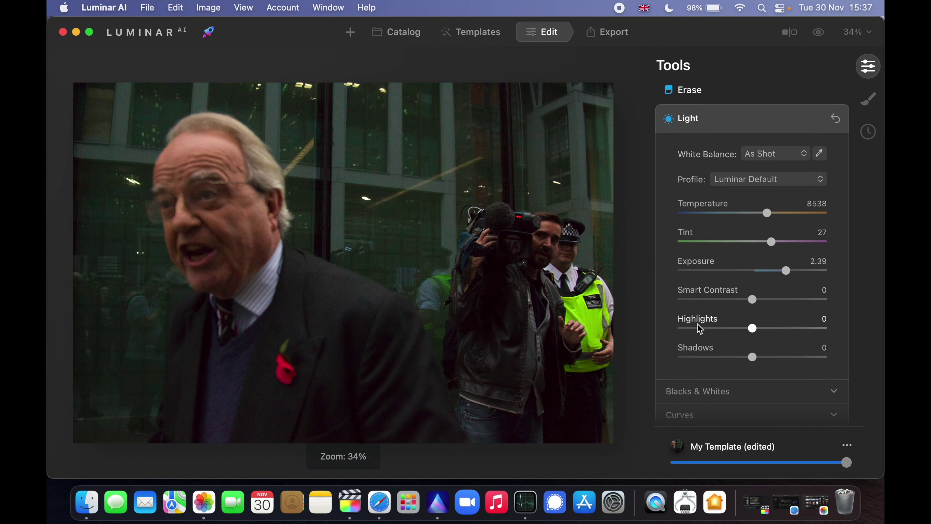
left_click_drag(785, 270, 757, 271)
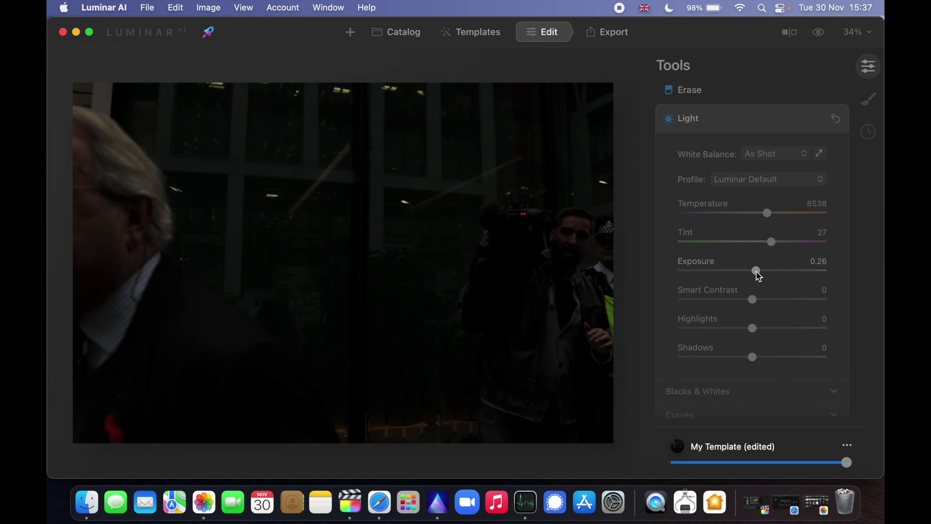
Browse forward to the photo of the white-haired man seen from behind, with sharp hair and blurred police officers
key("Right")
key("Right")
key("Right")
key("Right")
key("Right")
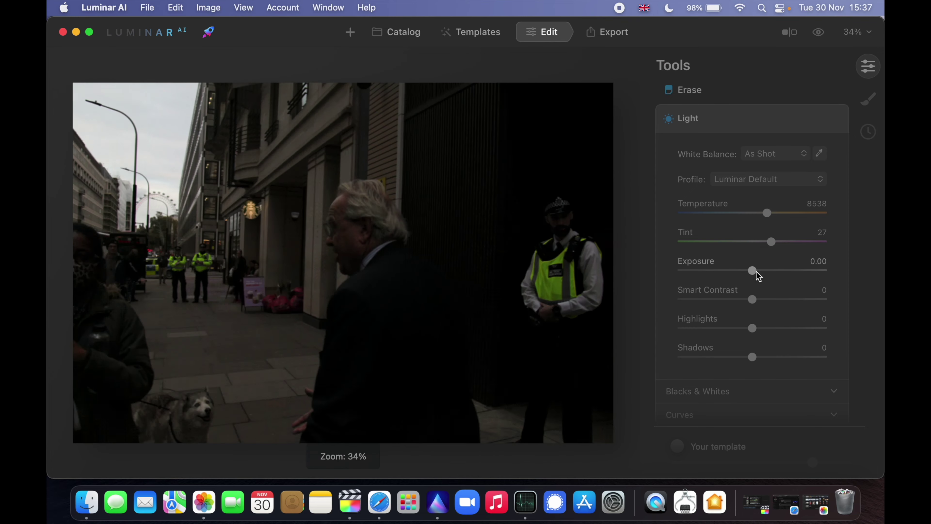
key("Right")
key("Right")
key("Right")
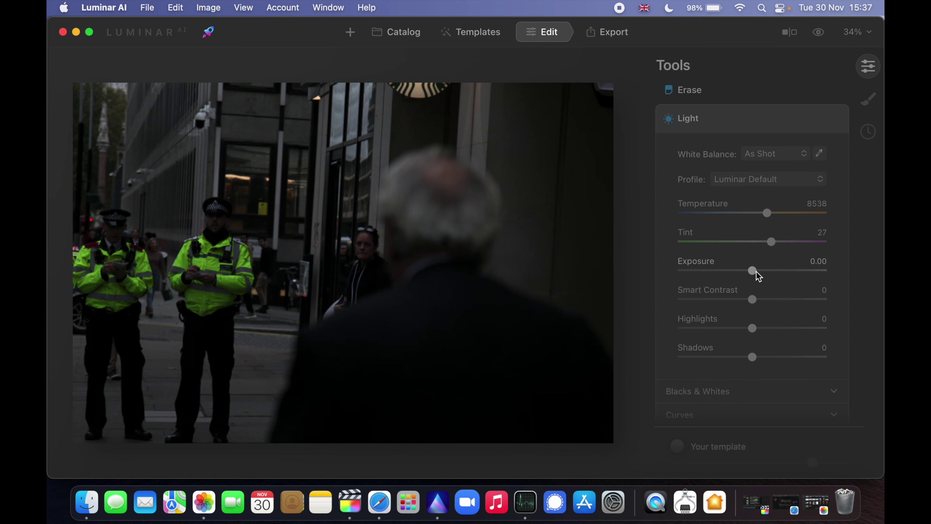
key("Right")
key("Right")
key("Right")
key("Right")
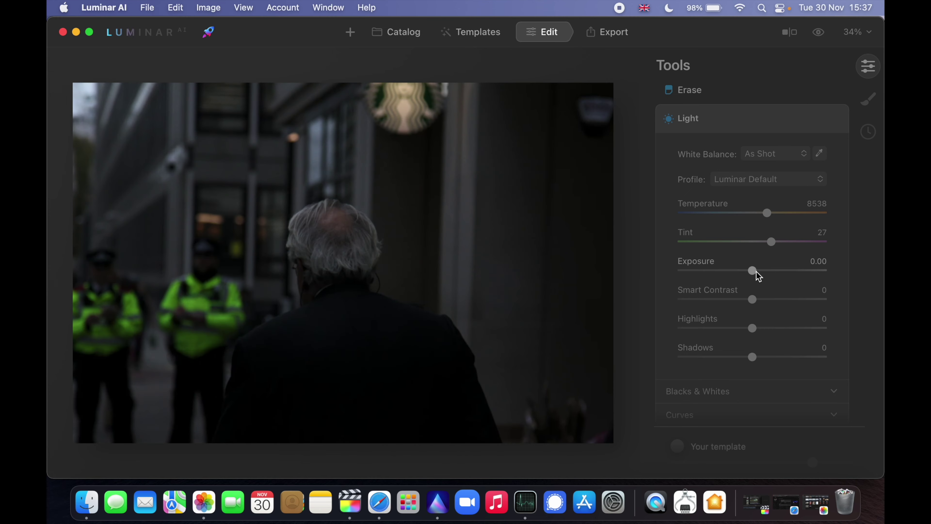
key("Right")
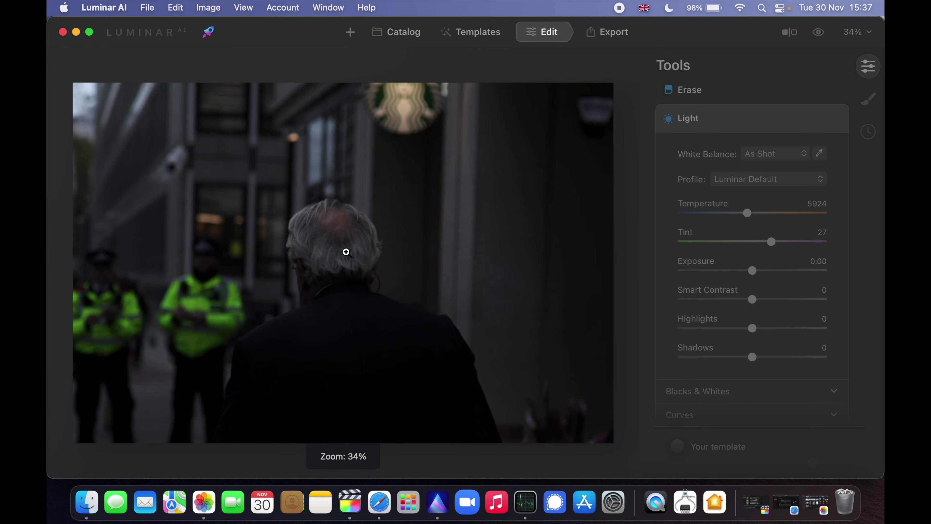
Inspect the man's dark jacket at 100% zoom and set the photo's shadows to 6
left_click(346, 252)
left_click_drag(366, 351, 298, 47)
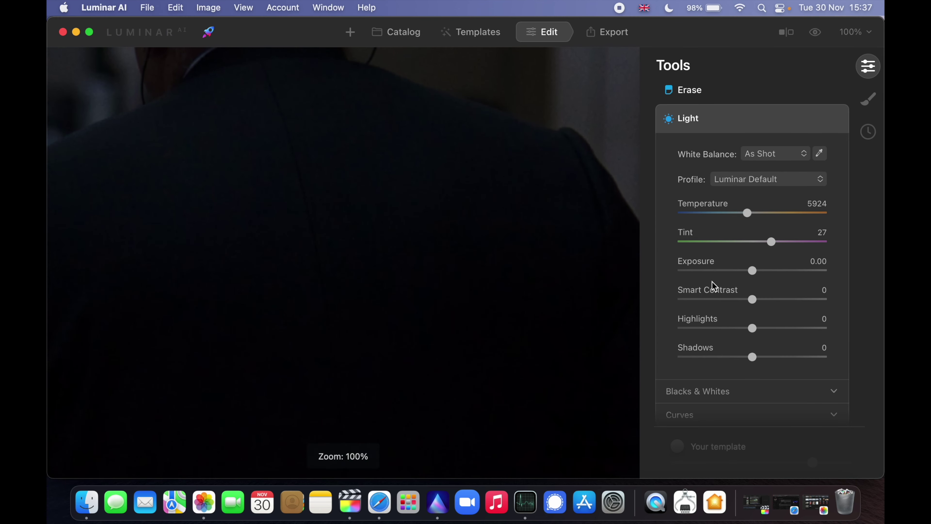
left_click_drag(786, 357, 759, 362)
left_click(508, 321)
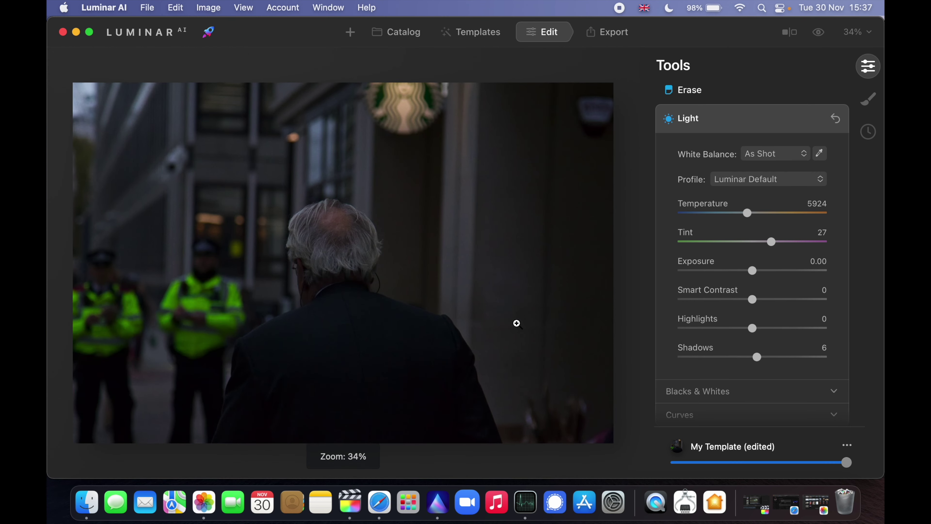
Set the exposure to 0.37, smart contrast to 14, highlights to -13 and temperature to 5788
left_click(733, 217)
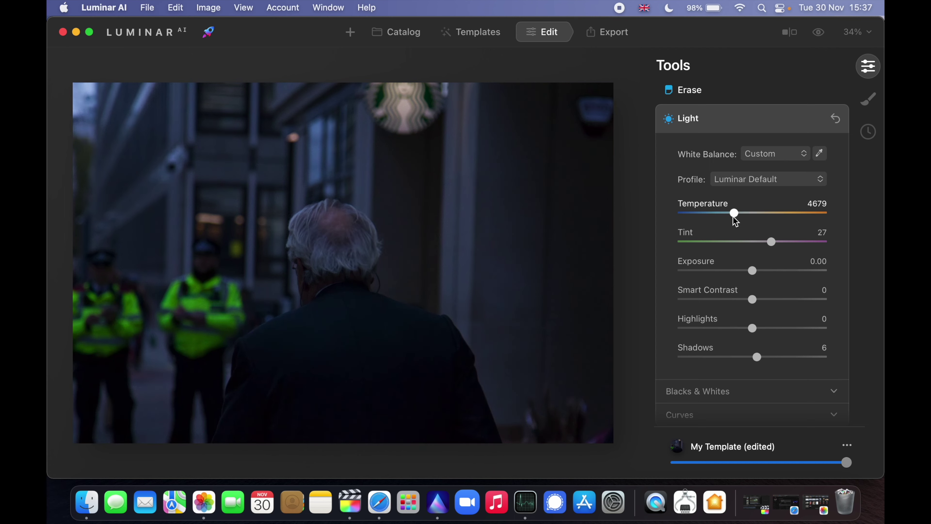
left_click_drag(733, 217, 739, 215)
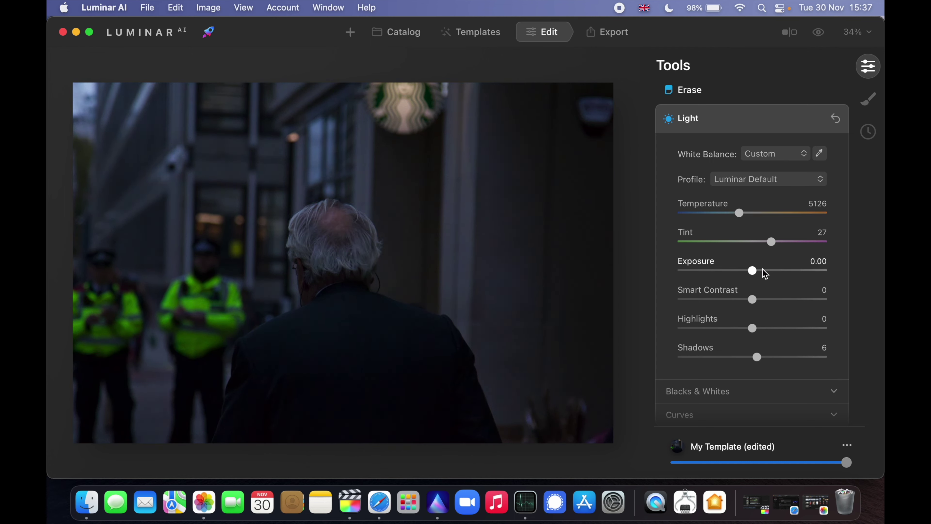
left_click_drag(752, 271, 742, 327)
left_click(759, 299)
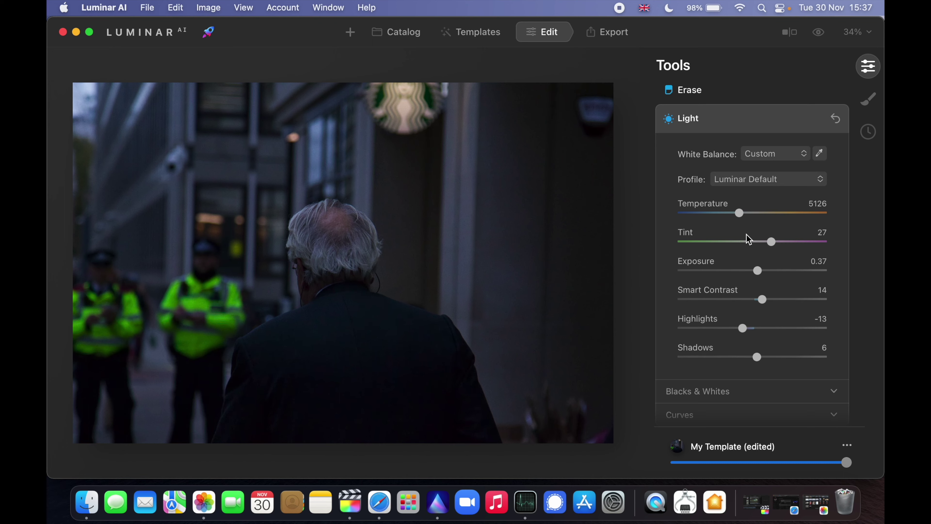
left_click_drag(743, 213, 747, 213)
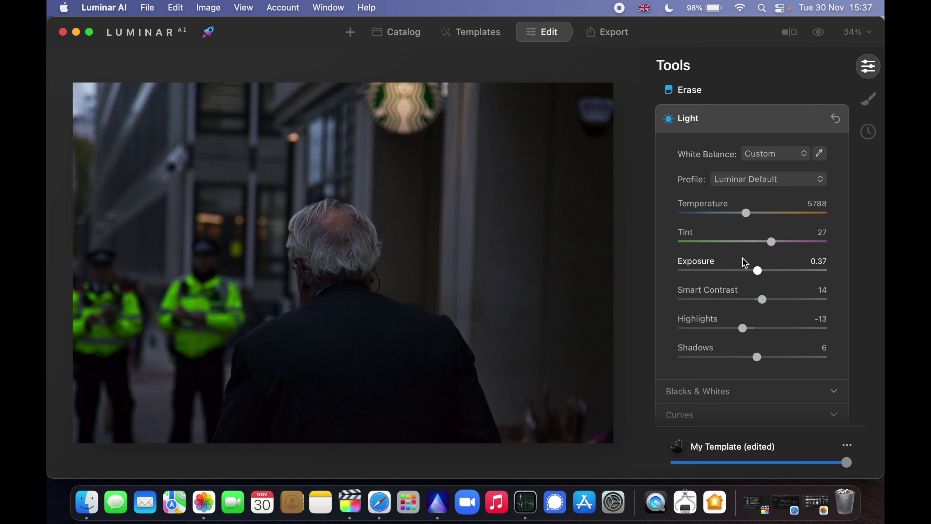
Set the photo's vibrance and saturation to -100 and export the image to disk
scroll(738, 306, "down", 1)
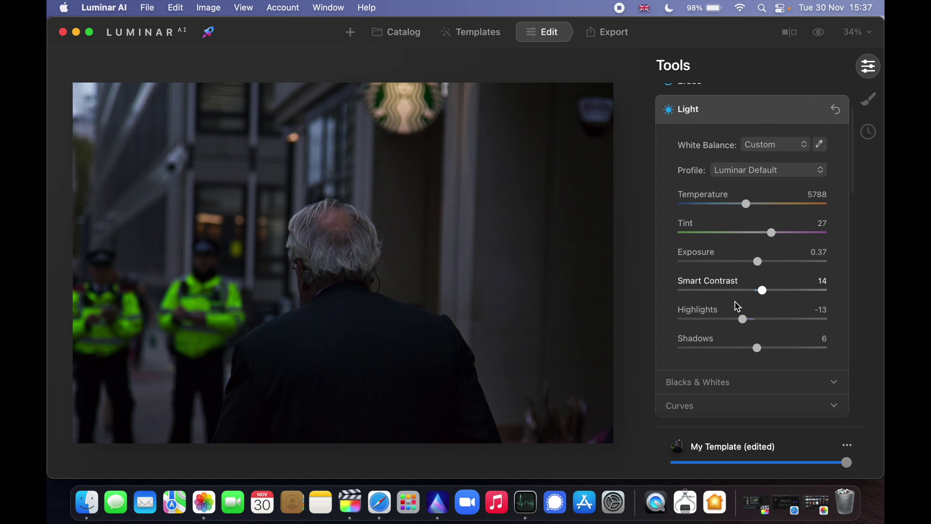
scroll(737, 306, "down", 5)
left_click(709, 346)
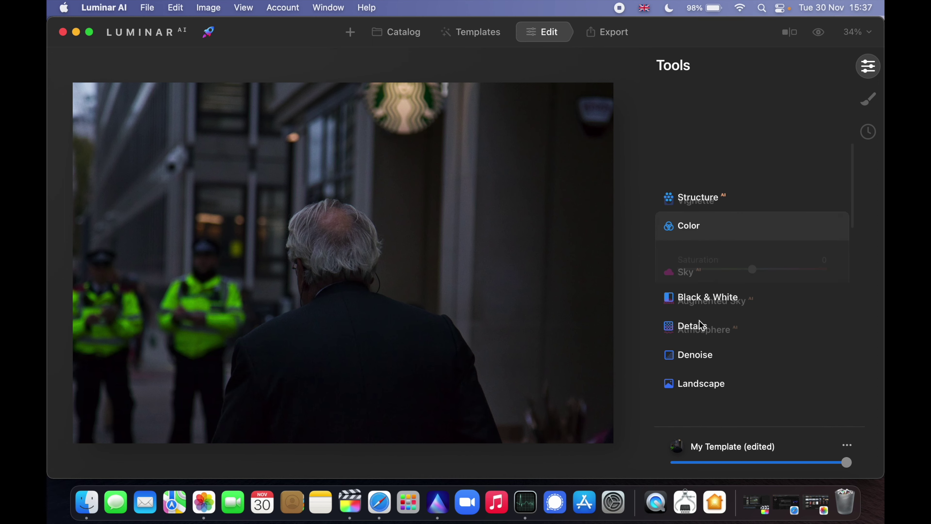
left_click_drag(746, 170, 659, 177)
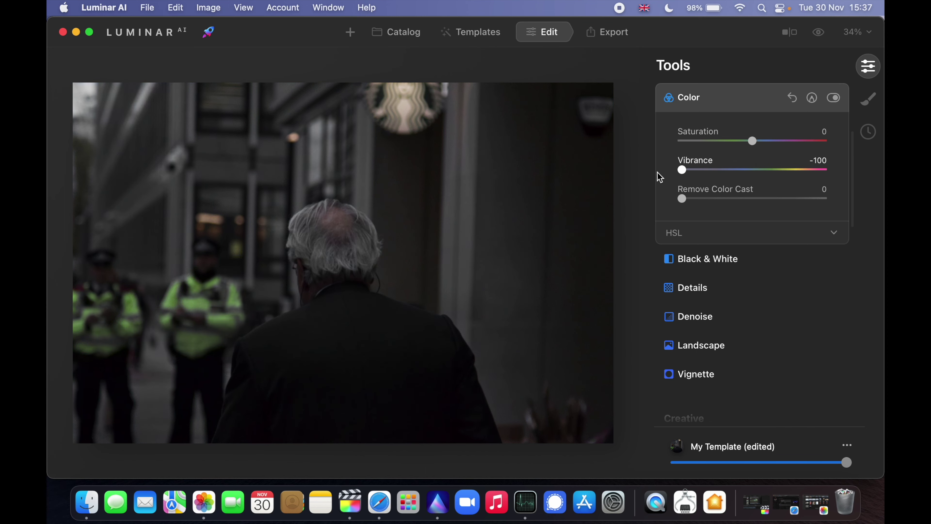
left_click_drag(752, 141, 582, 140)
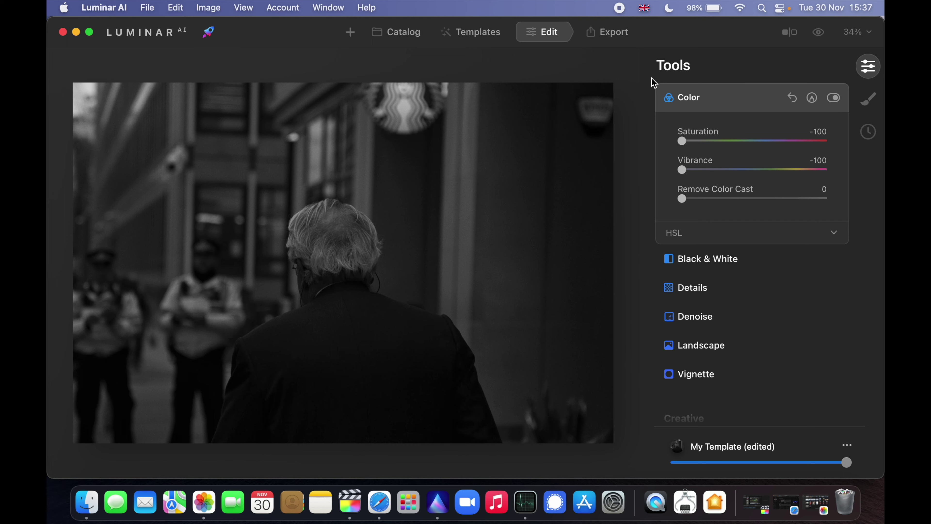
left_click(607, 39)
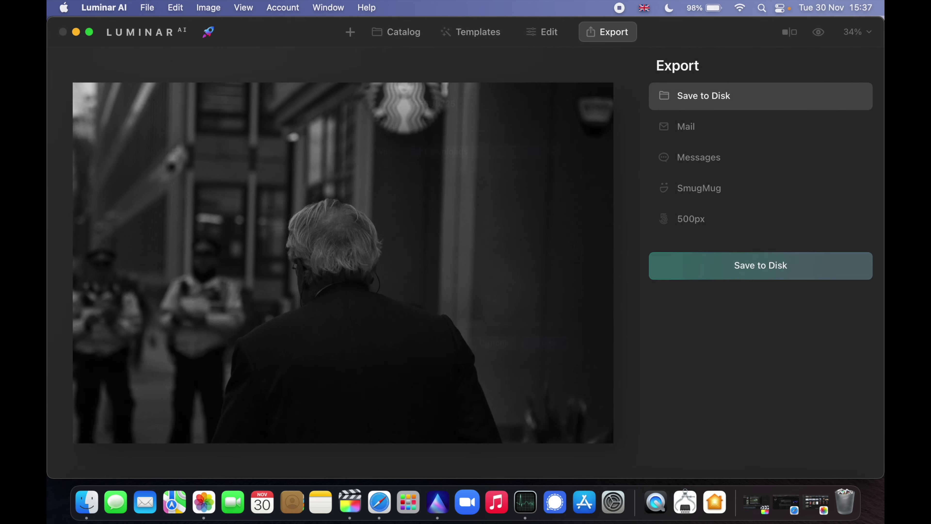
left_click(764, 259)
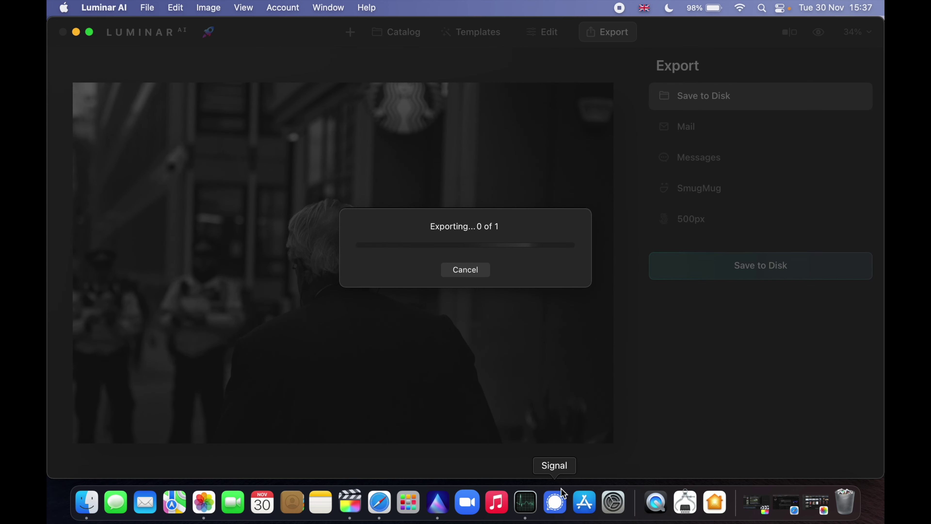
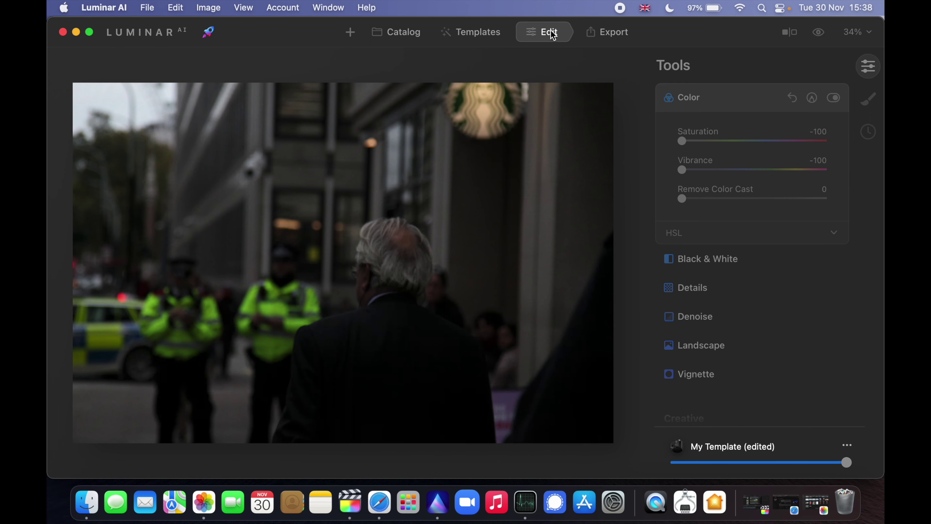
Browse forward to the photo of the DHSC leaflet lying on the paving stones
key("Right")
key("Right")
key("Right")
key("Left")
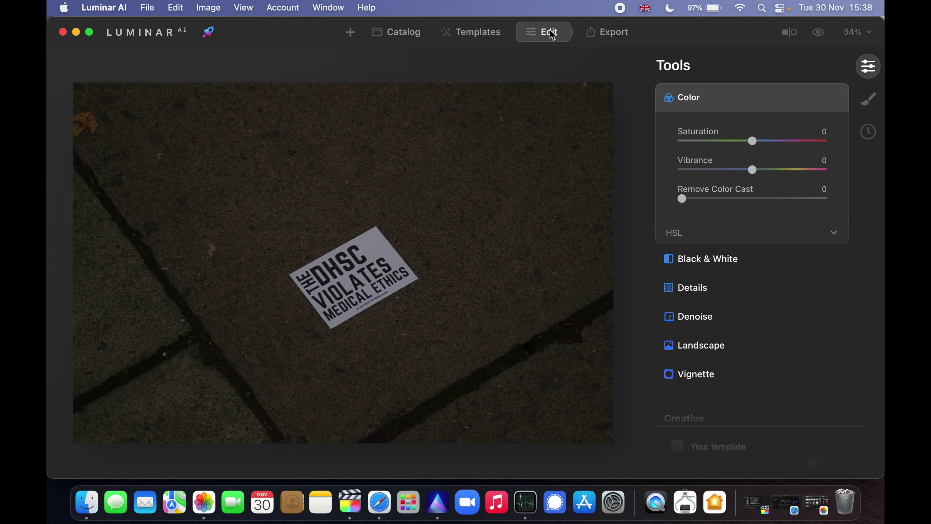
Set the leaflet photo's exposure to 0.97, smart contrast to 36, highlights to -53 and shadows to 26
scroll(784, 254, "up", 5)
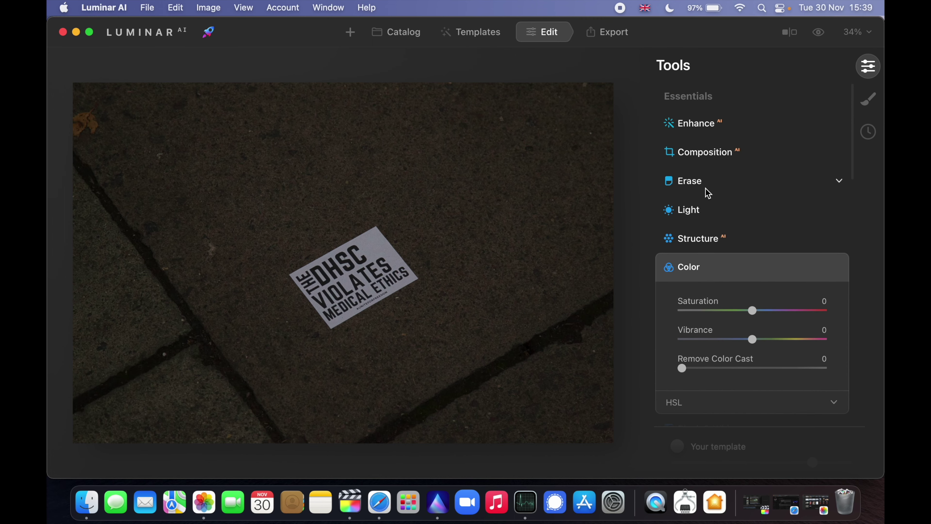
left_click(707, 211)
scroll(751, 303, "down", 3)
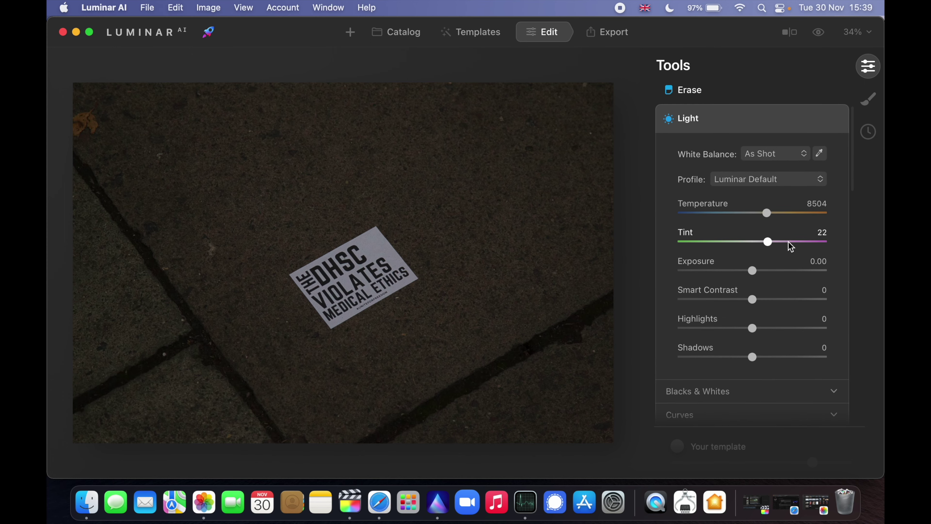
left_click(768, 271)
left_click_drag(768, 272, 766, 270)
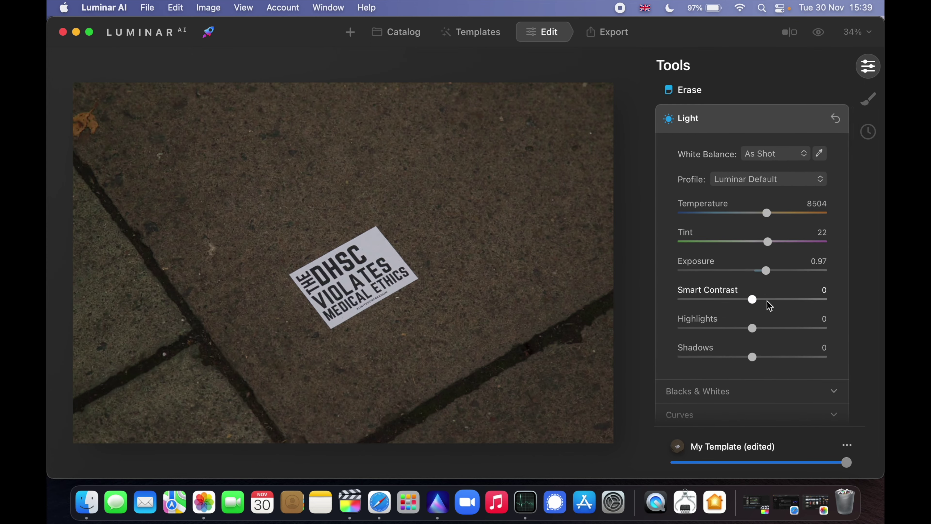
left_click_drag(769, 328, 713, 329)
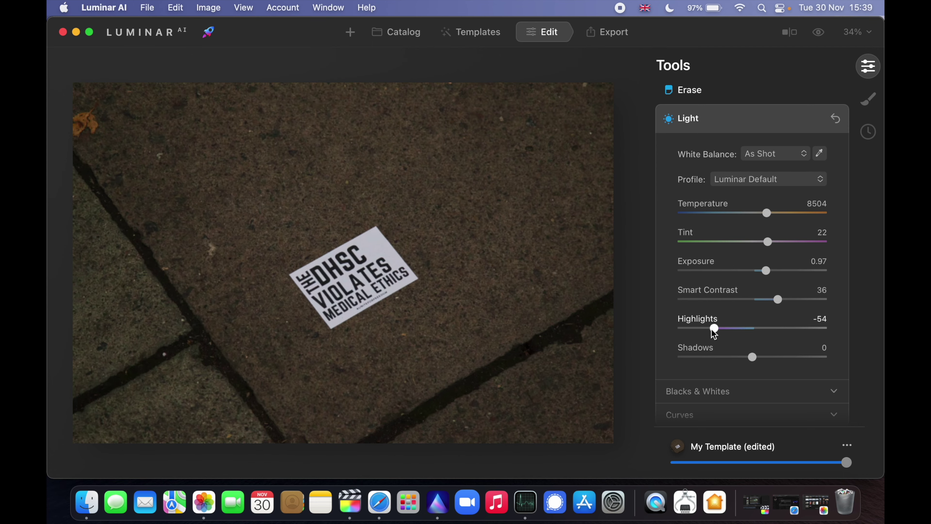
left_click_drag(730, 362, 770, 357)
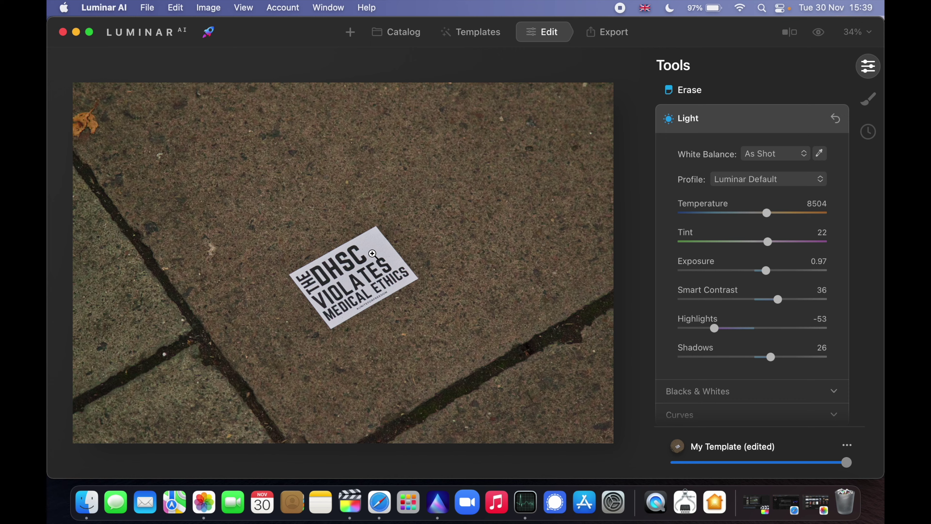
Find the dark photo AF6U0742.CR2 of the woman speaking into a megaphone in the catalog and open it for editing
left_click(410, 35)
scroll(507, 366, "down", 3)
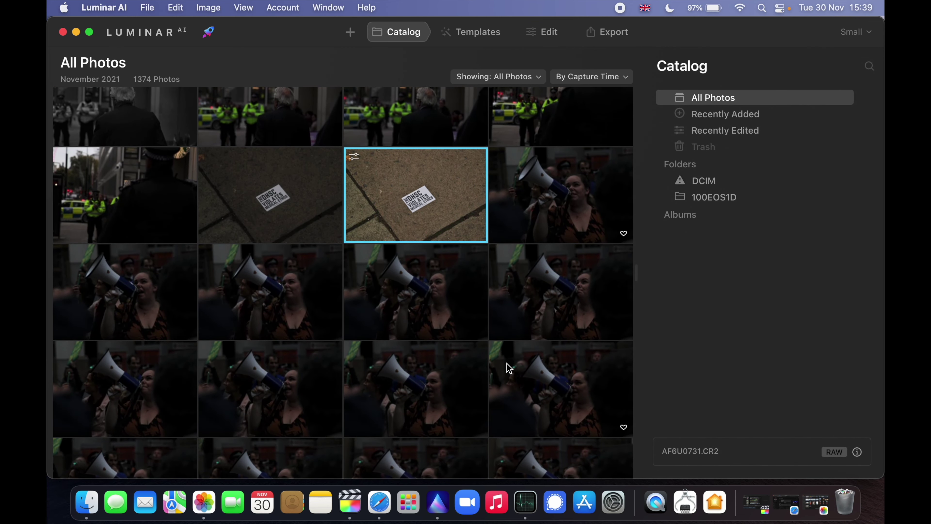
scroll(391, 350, "down", 5)
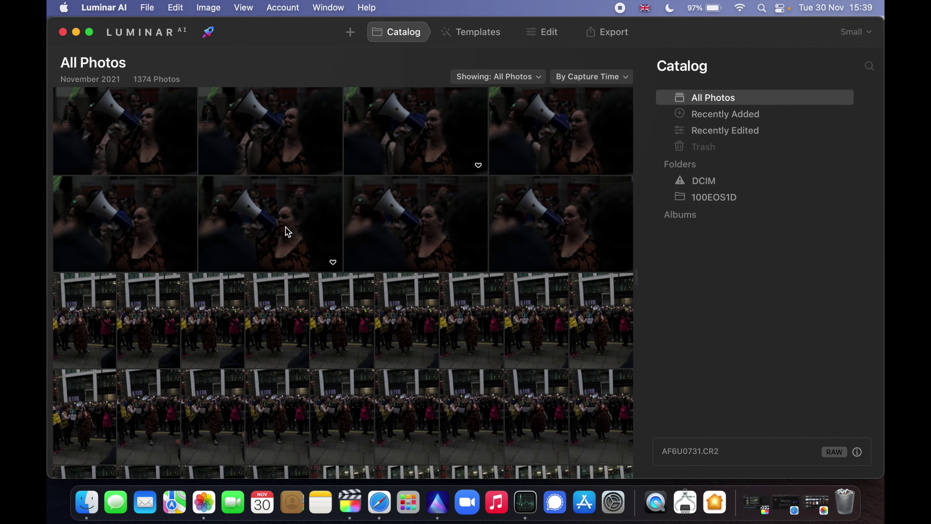
double_click(247, 221)
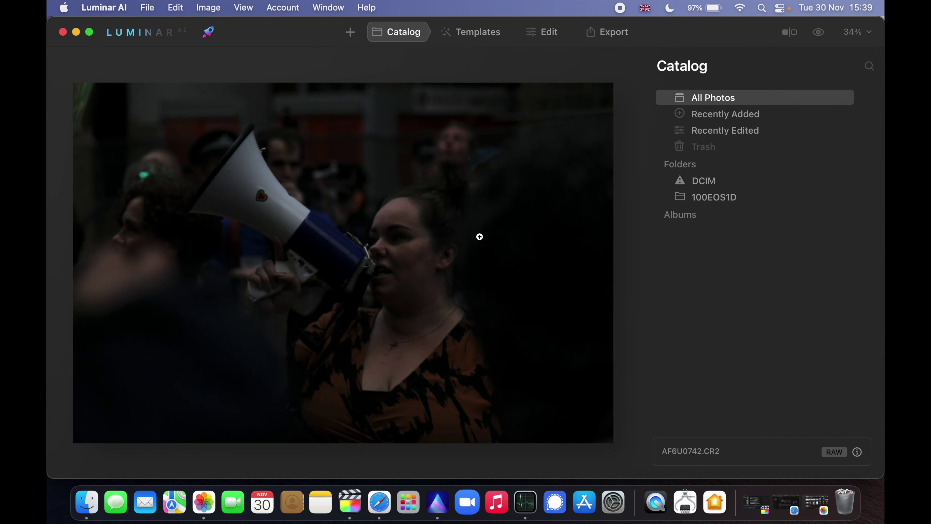
left_click(548, 36)
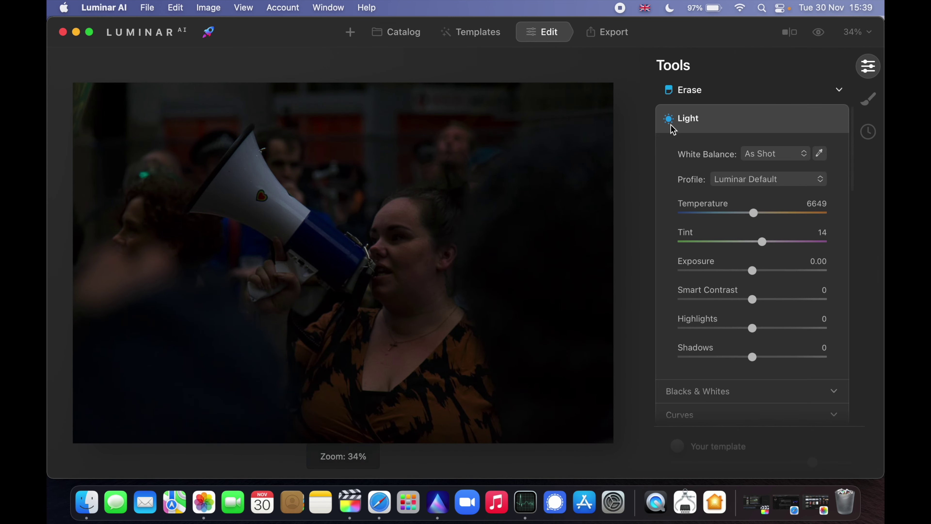
Set the shadows to 62 and inspect the dark blurred foreground beside the woman at 100% zoom
left_click_drag(773, 357, 796, 357)
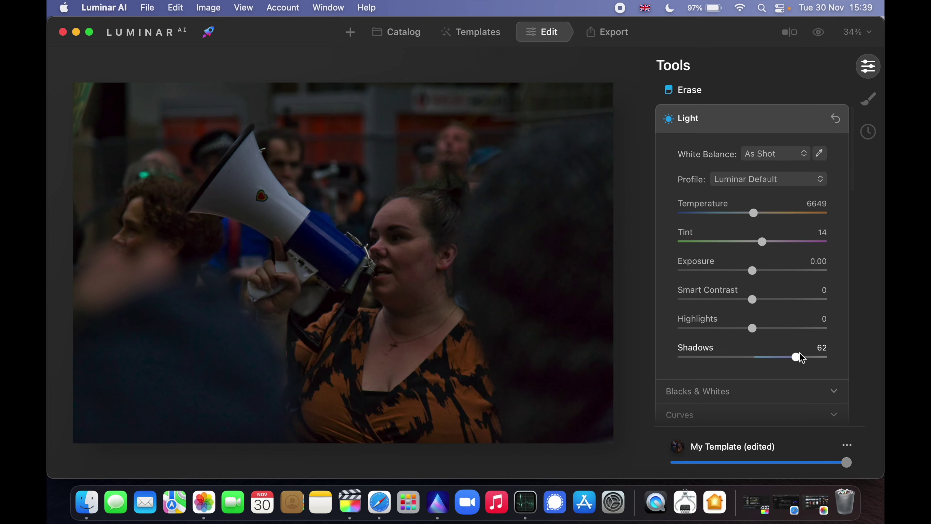
double_click(588, 339)
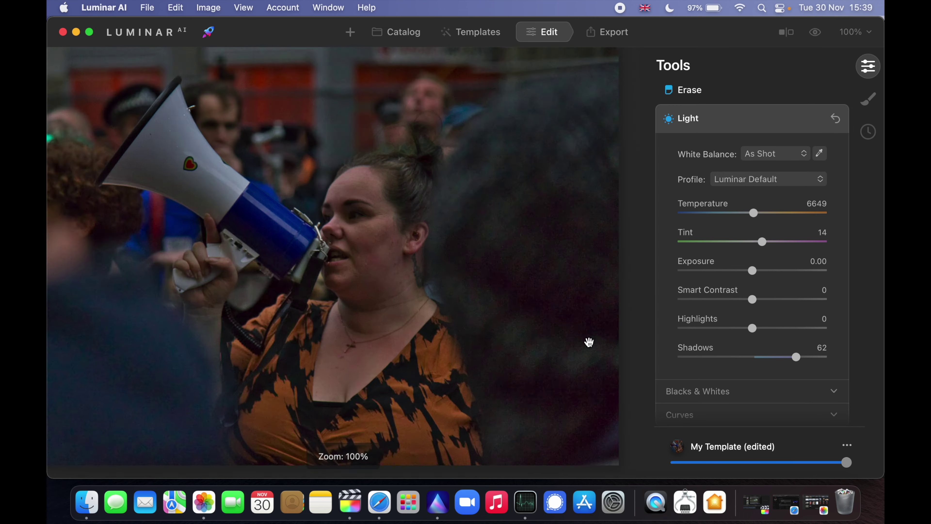
left_click_drag(505, 233, 457, 381)
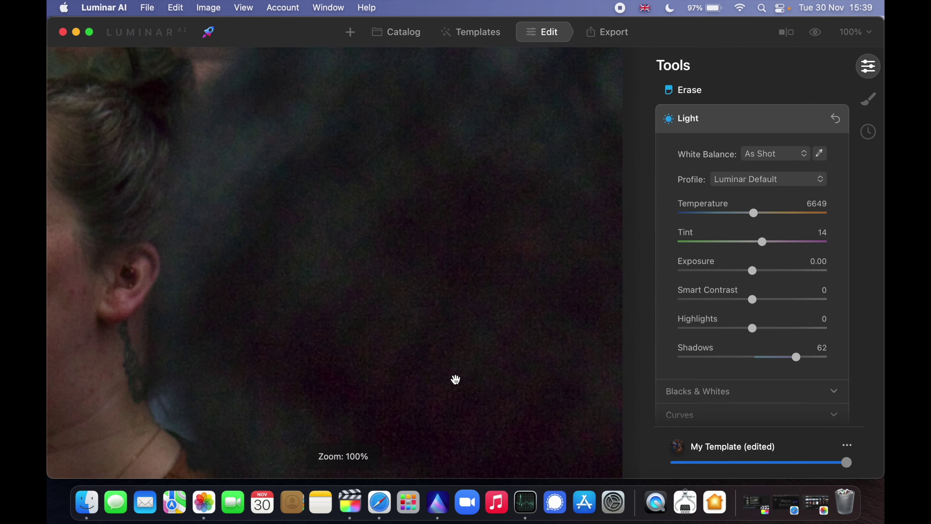
double_click(467, 361)
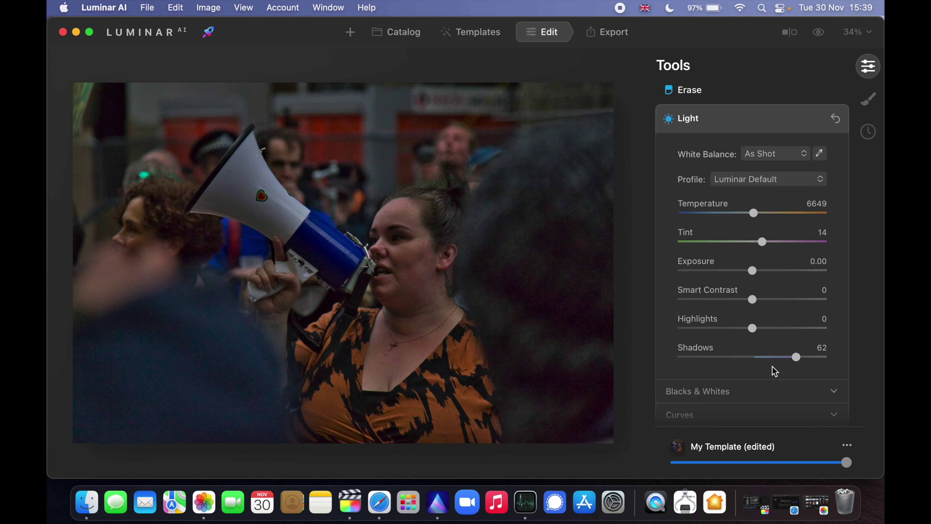
Set the megaphone photo's shadows to 25 and its exposure to 1.10
left_click_drag(771, 357, 770, 357)
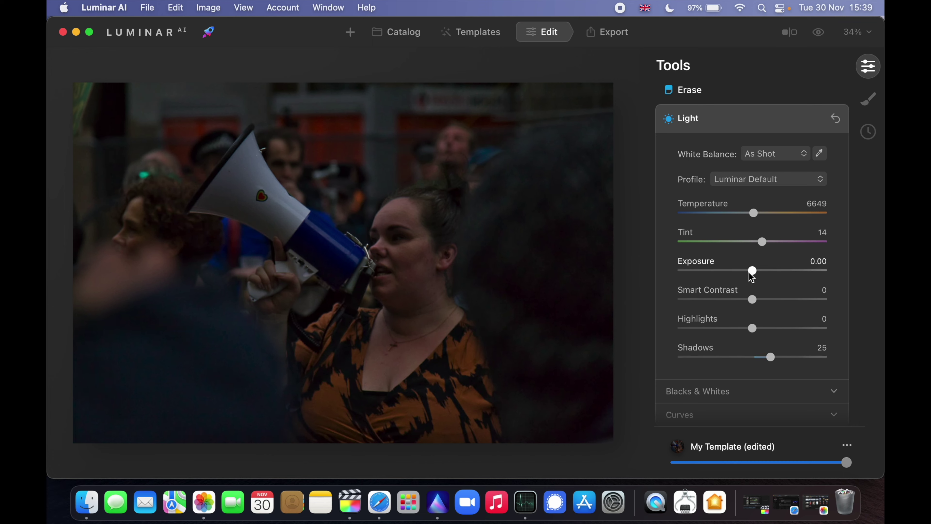
left_click_drag(754, 271, 757, 271)
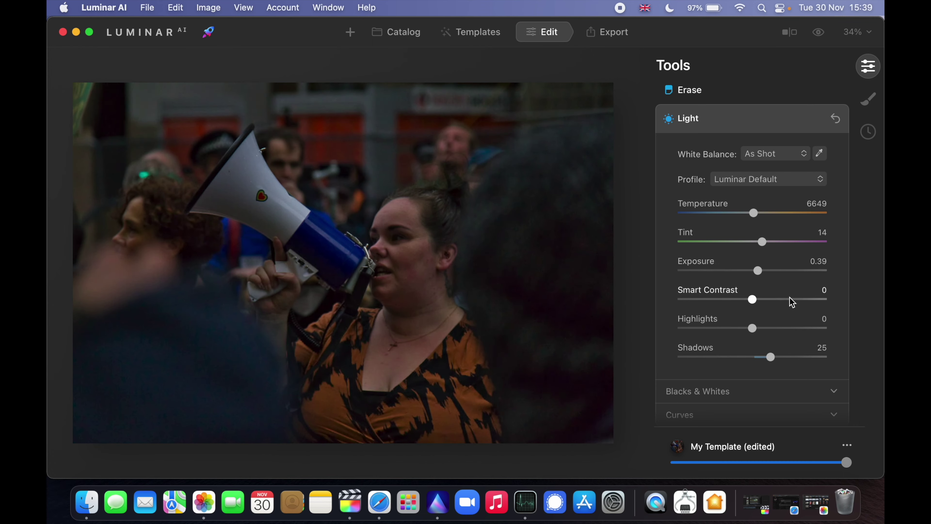
left_click(770, 271)
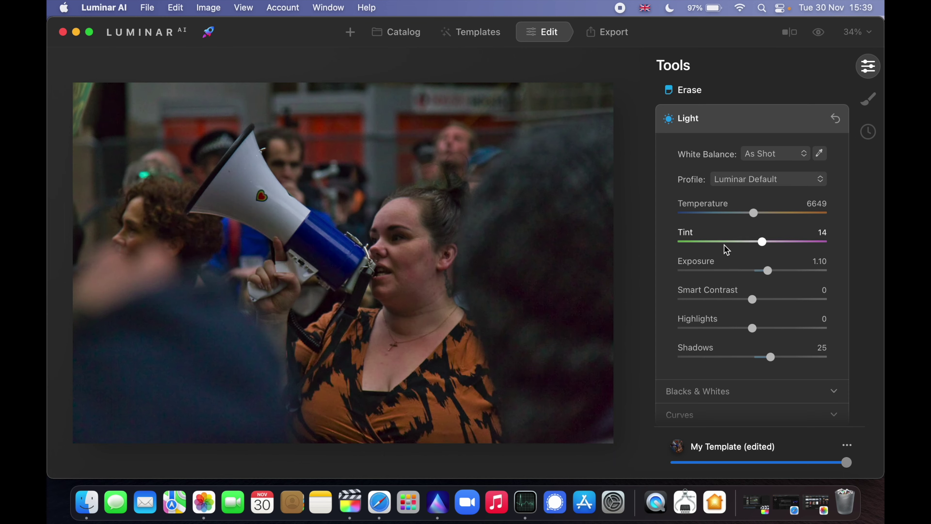
Inspect the woman's face and the blurred background at 100% zoom for noise
left_click(420, 214)
left_click_drag(297, 190, 429, 335)
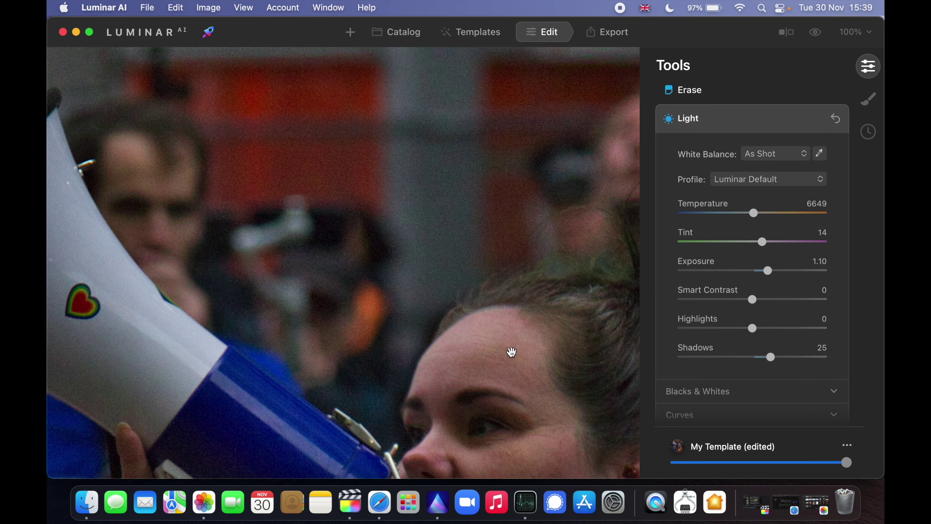
left_click_drag(518, 430, 416, 239)
left_click(414, 237)
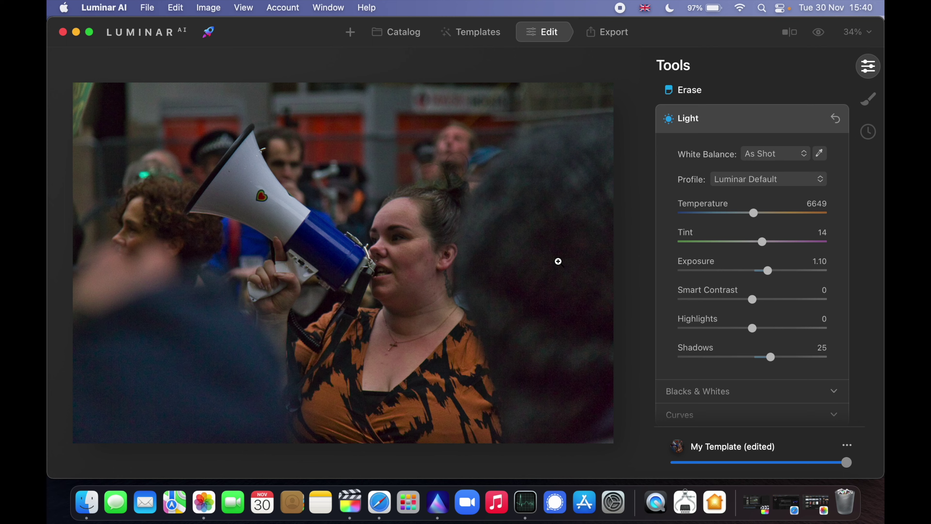
Find the full-length shot of the woman with the megaphone before the crowd in the catalog and view it large
left_click(403, 34)
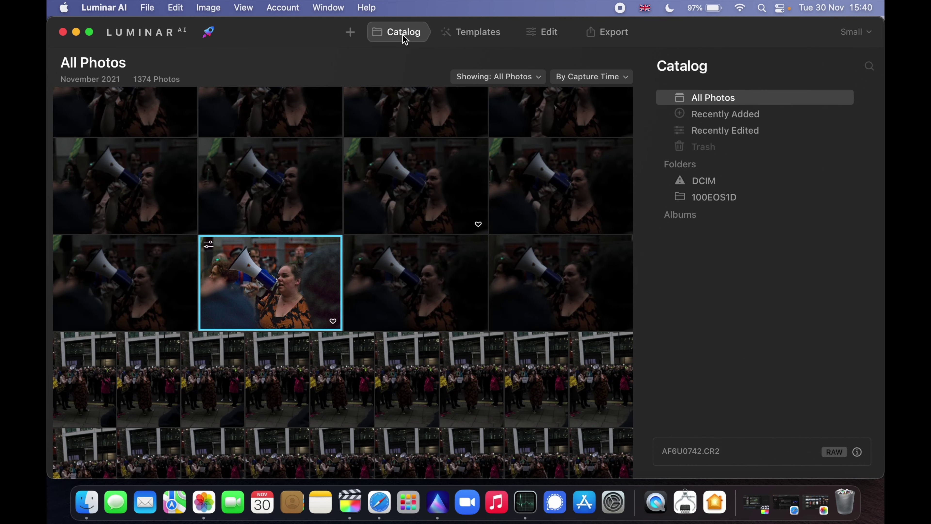
scroll(475, 319, "down", 5)
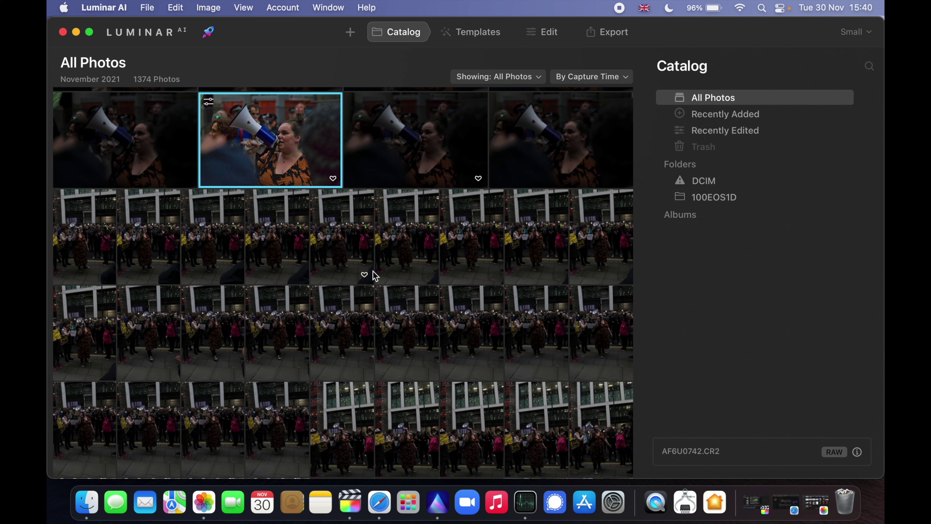
double_click(341, 251)
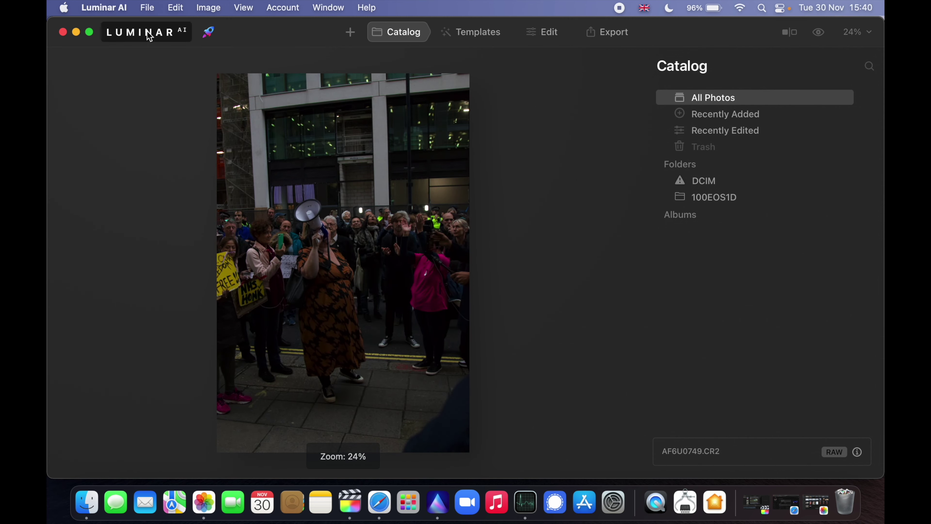
Open the first catalog photo of the bald man with a megaphone and browse forward through the series to AF6U0779.CR2
left_click(402, 37)
scroll(383, 303, "down", 10)
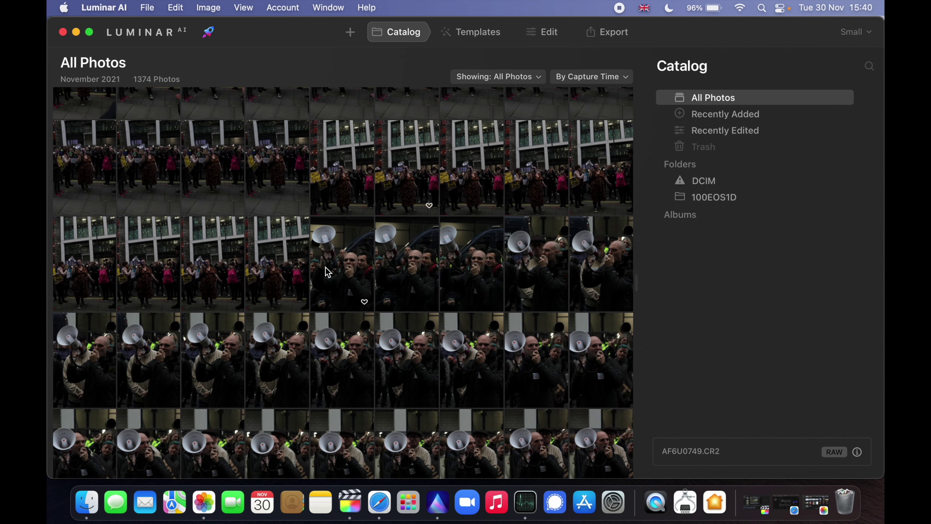
double_click(327, 272)
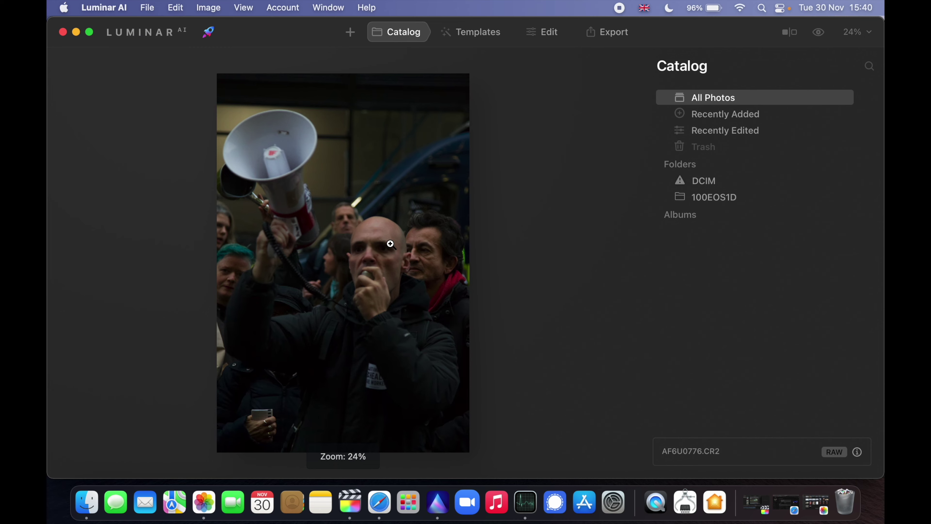
key("Right")
key("Right")
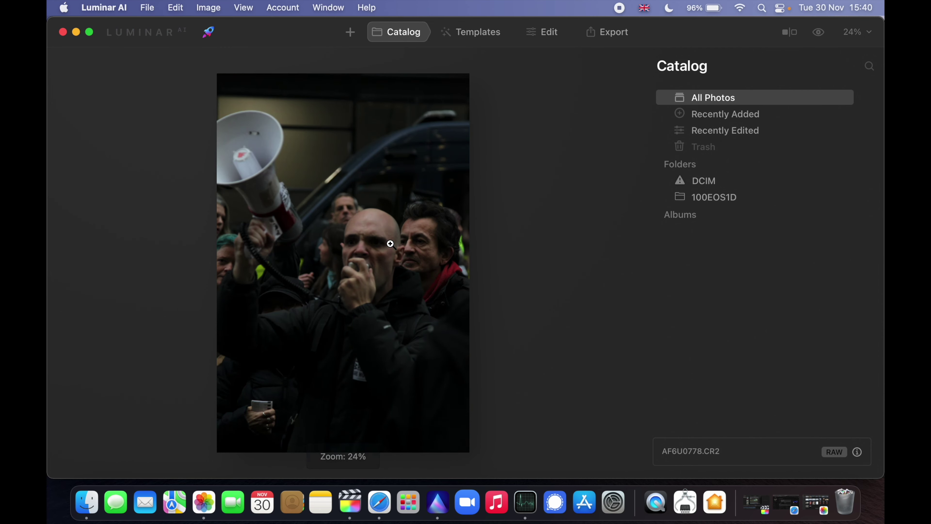
left_click(390, 244)
key("Right")
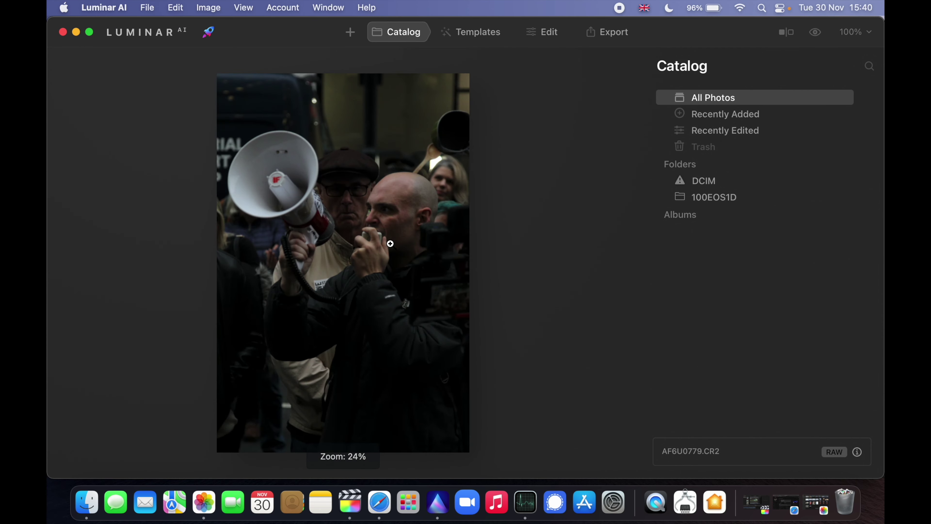
Inspect the bald man's face at 100% zoom and move on to the next shot in the series
left_click(421, 221)
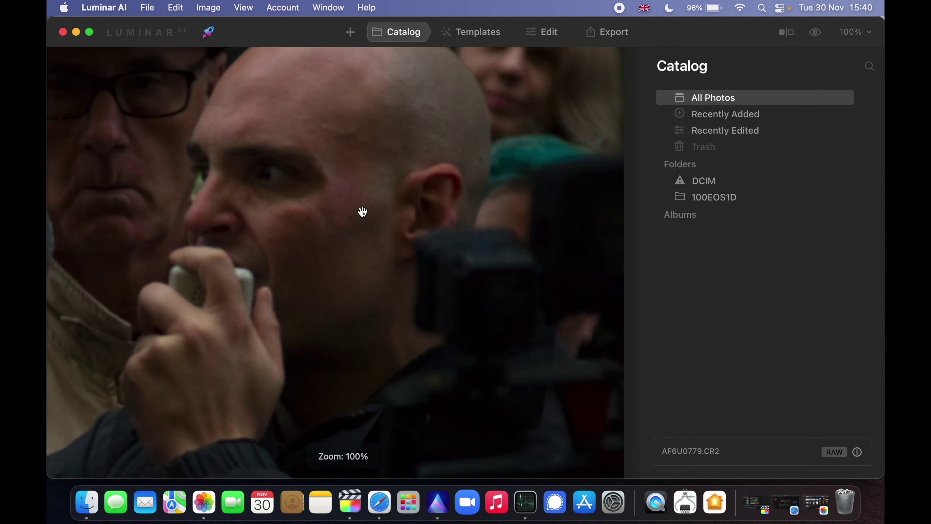
left_click_drag(339, 200, 332, 246)
key("Right")
key("Right")
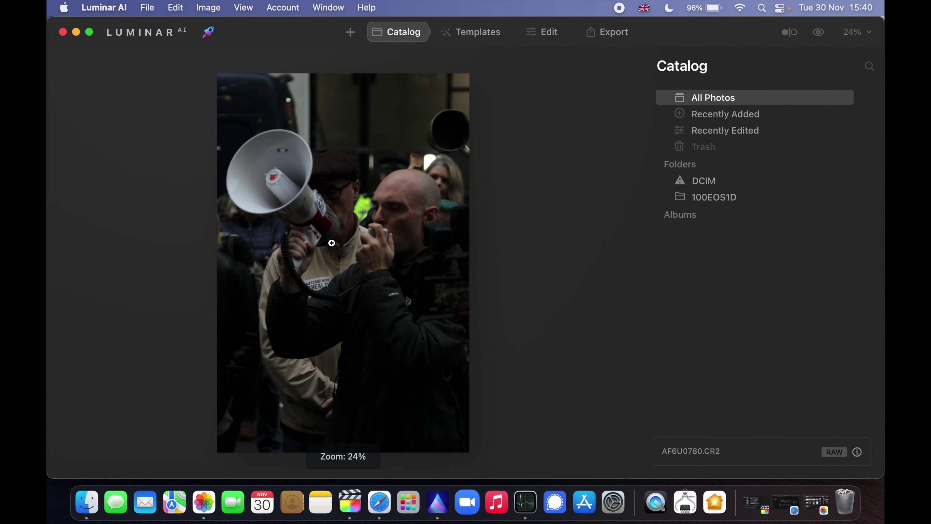
Open AF6U0779.CR2 for editing and set exposure to 0.94, smart contrast to 20, highlights to -32 and shadows to 24
key("Left")
key("Left")
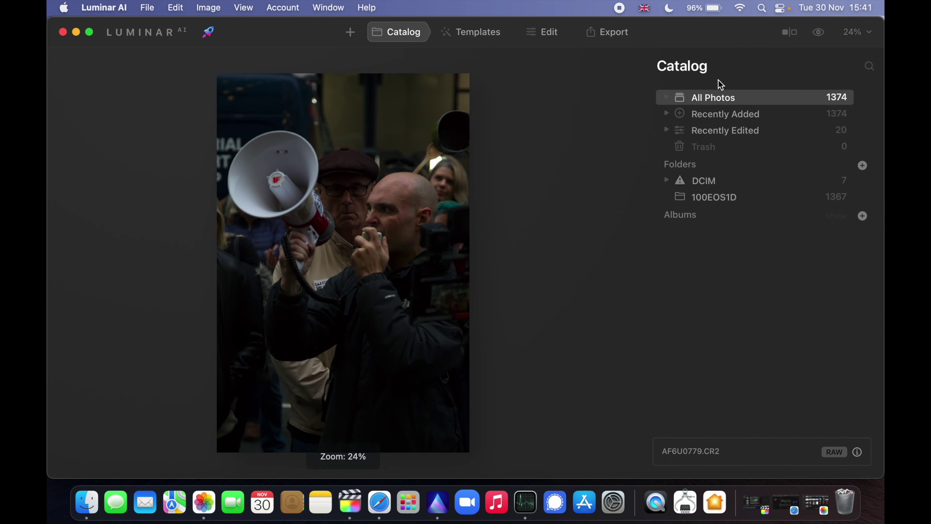
left_click(548, 34)
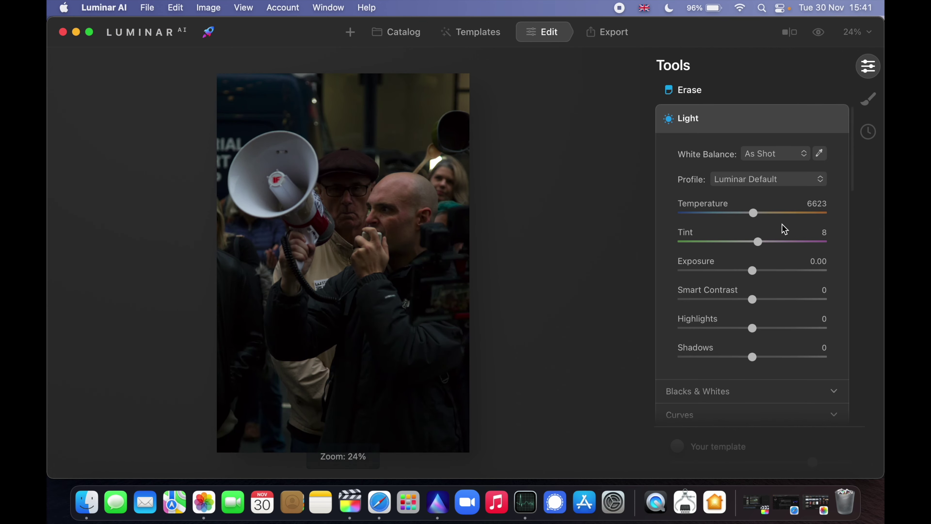
left_click_drag(771, 271, 766, 270)
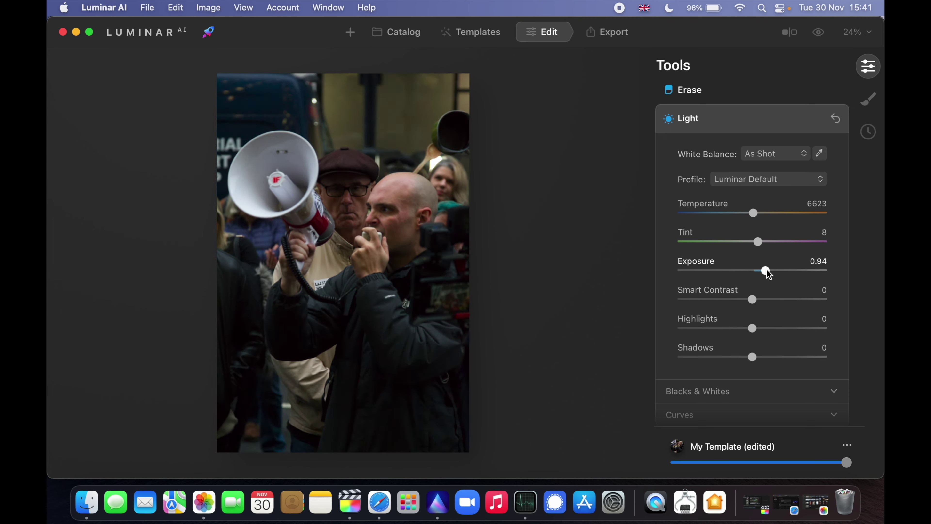
left_click_drag(760, 302, 727, 327)
left_click_drag(752, 357, 774, 363)
double_click(414, 405)
double_click(414, 405)
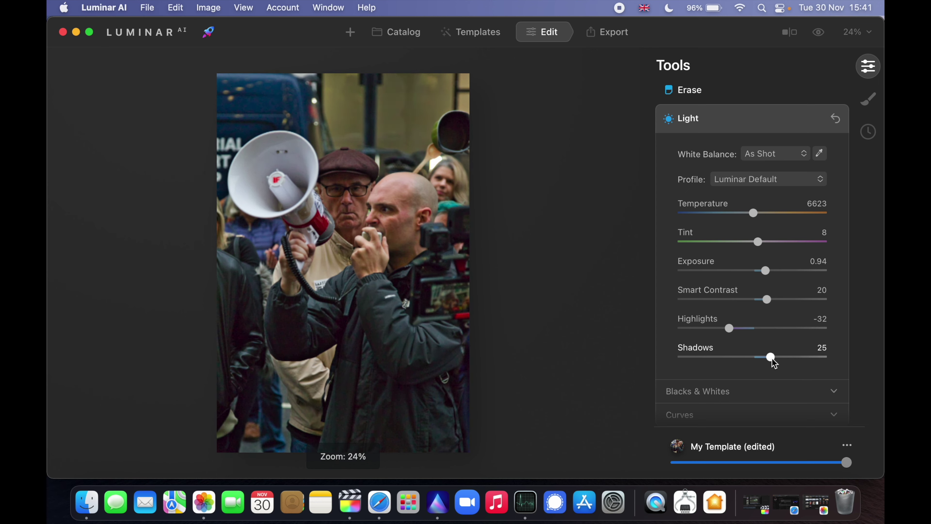
Adjust the whites and blacks of the bald man's megaphone photo
scroll(771, 355, "down", 3)
left_click(772, 321)
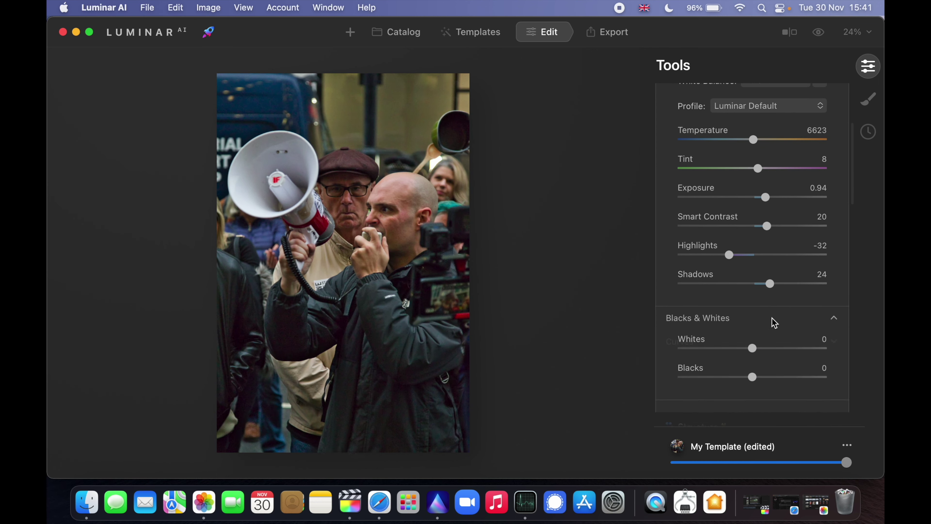
left_click_drag(748, 345, 721, 382)
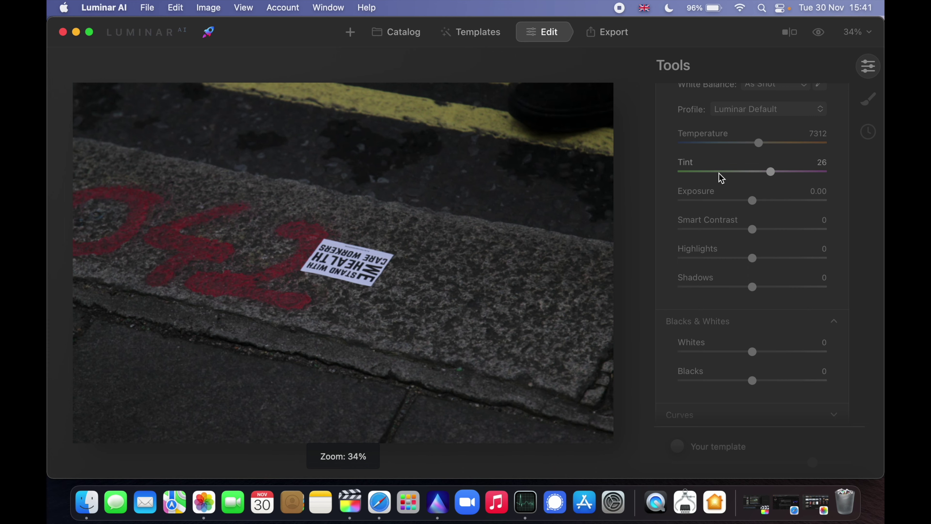
Browse forward past the pavement sticker photos to the shot of the curly-haired woman holding up a green phone
key("Right")
key("Right")
key("Right")
key("Right")
key("Right")
key("Right")
key("Right")
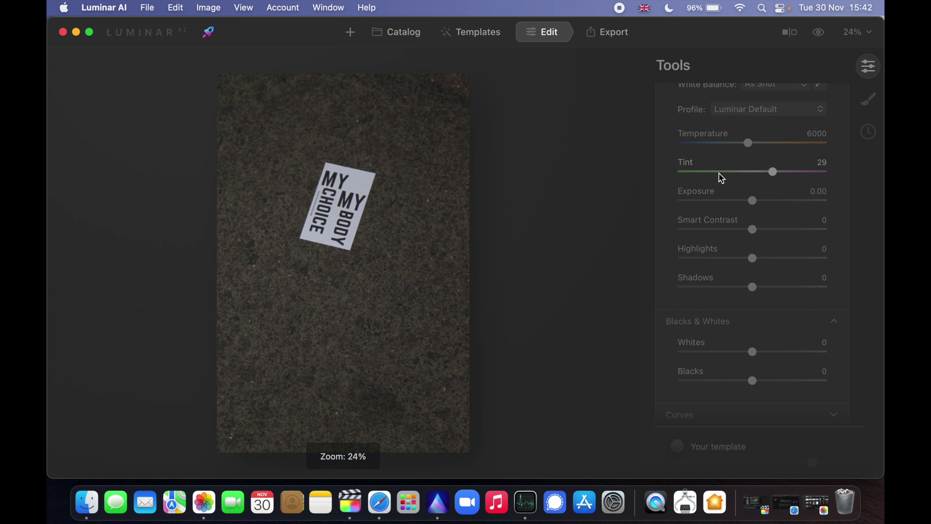
key("Right")
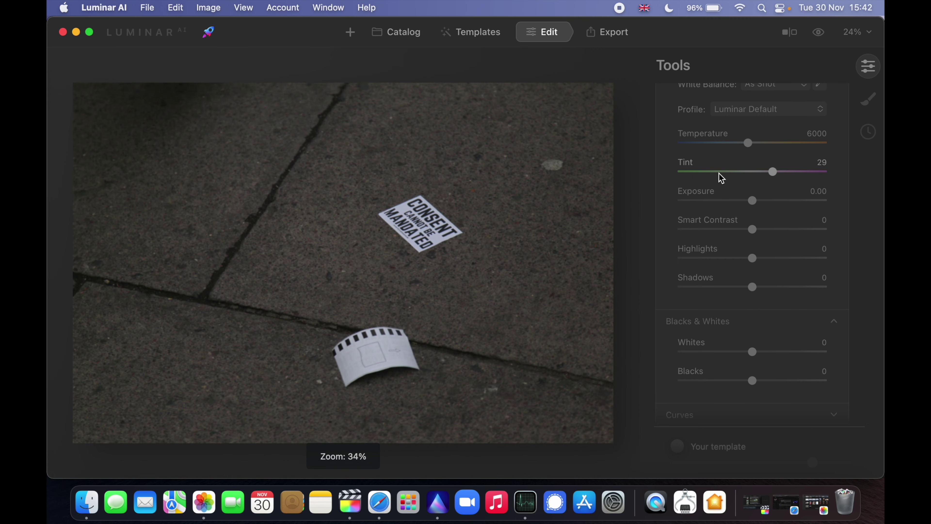
key("Right")
key("Right")
key("Right")
key("Right")
key("Right")
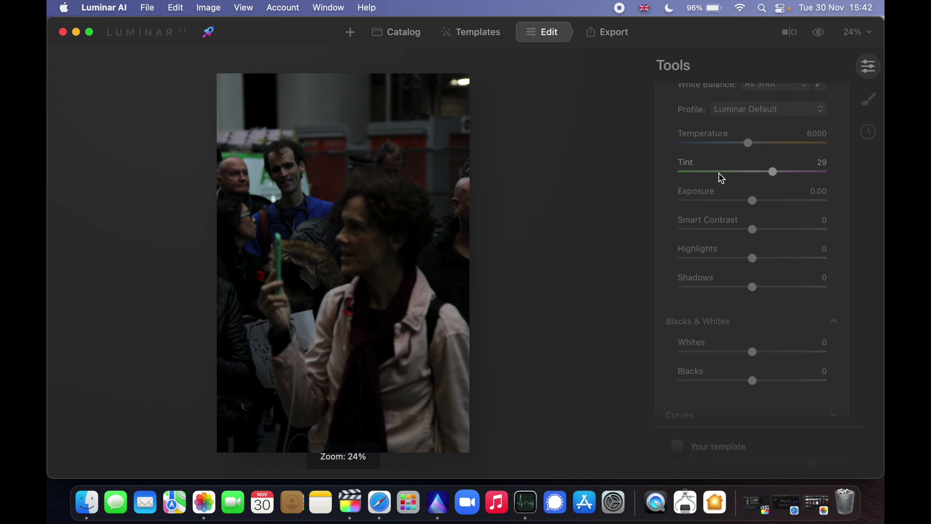
key("Right")
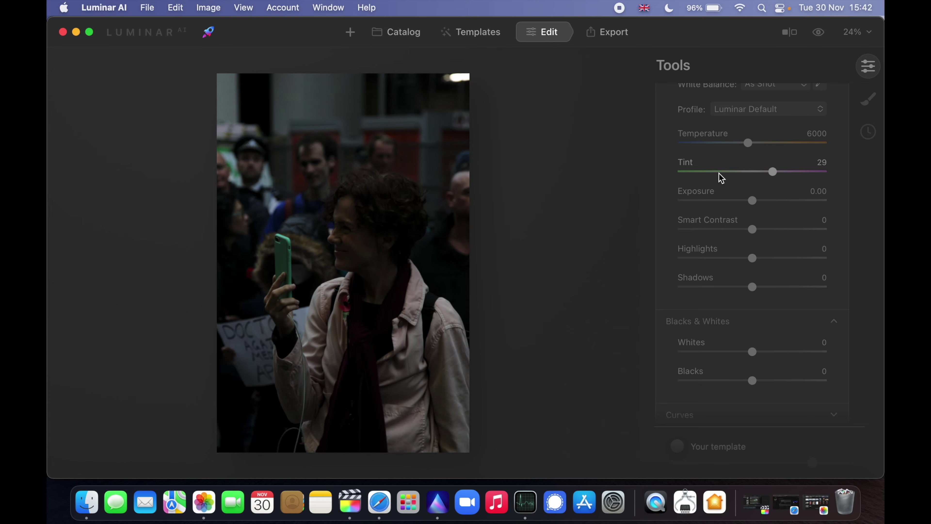
key("Right")
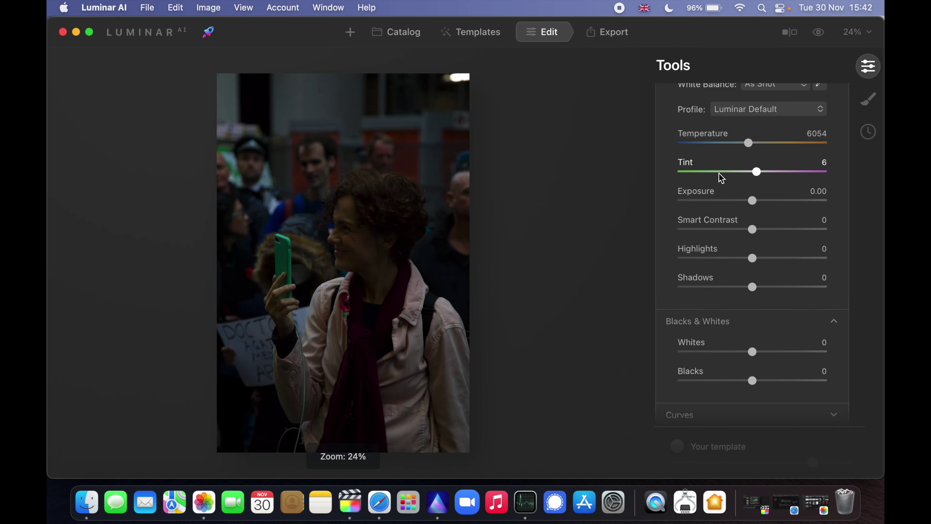
Check the curly-haired woman's face at 100% zoom and raise the photo's exposure to 1.04
left_click(373, 240)
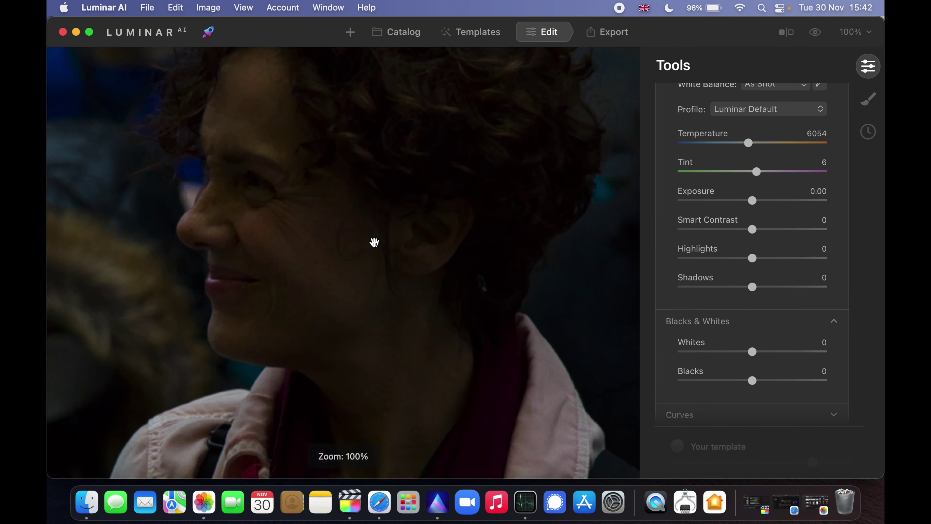
left_click(373, 240)
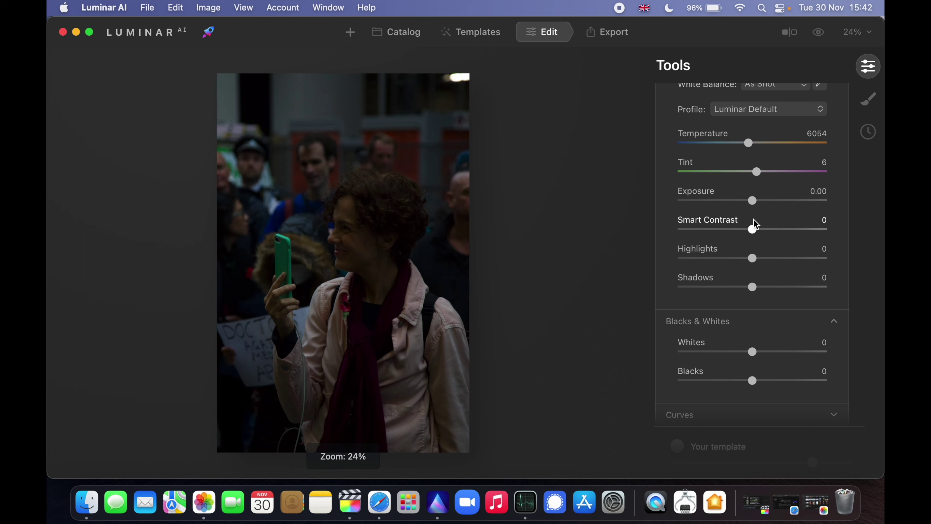
left_click(768, 201)
left_click_drag(767, 201, 769, 201)
Browse ahead to the handwritten placard photo and return to the preceding shot of the protester in the white coat
key("Right")
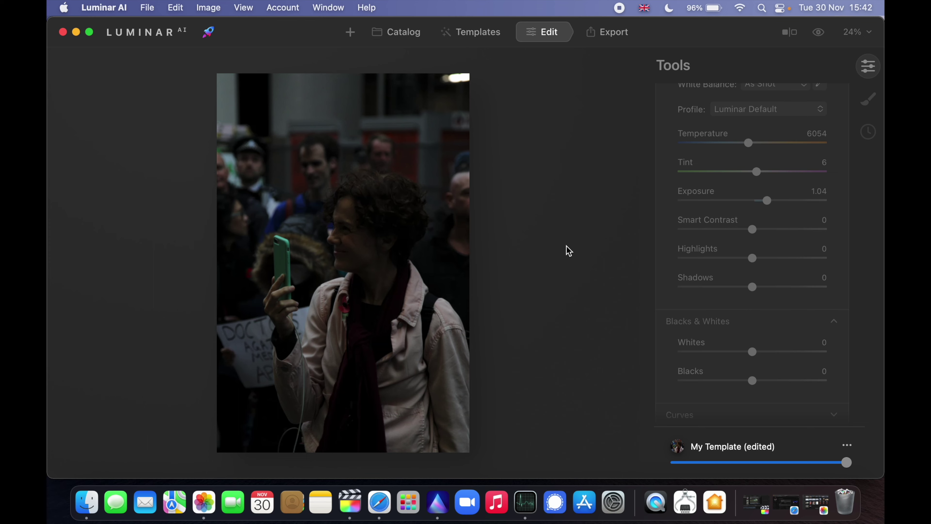
key("Right")
key("Right")
key("Right")
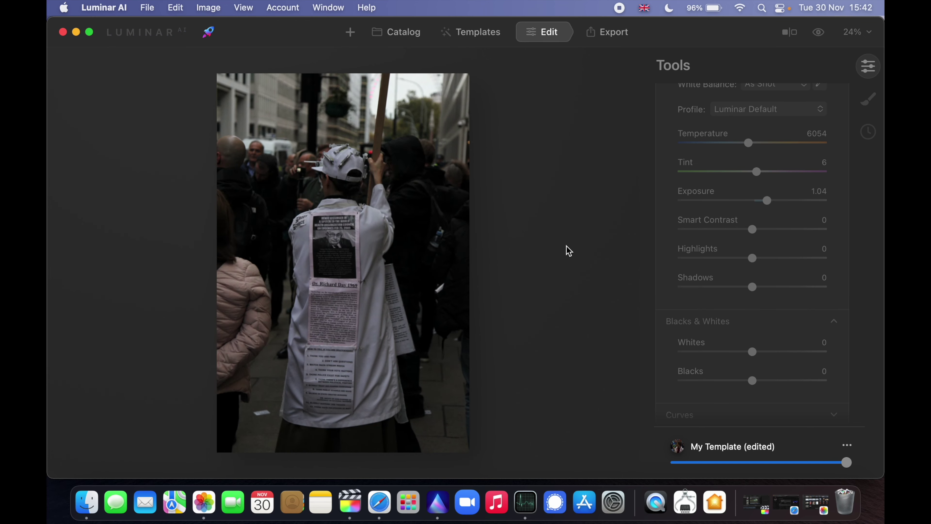
key("Right")
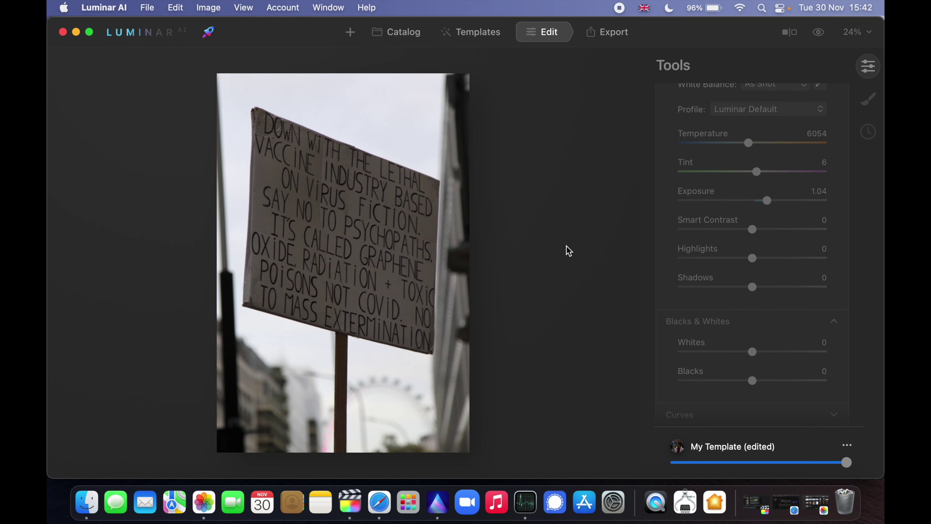
key("Left")
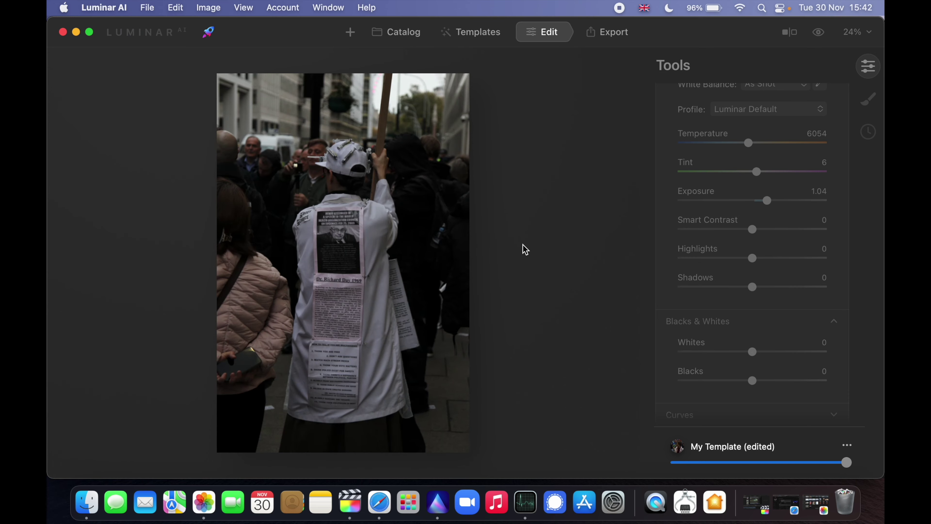
Inspect the printed sheets pinned to the back of the white coat at 100% zoom for readable detail
left_click(351, 242)
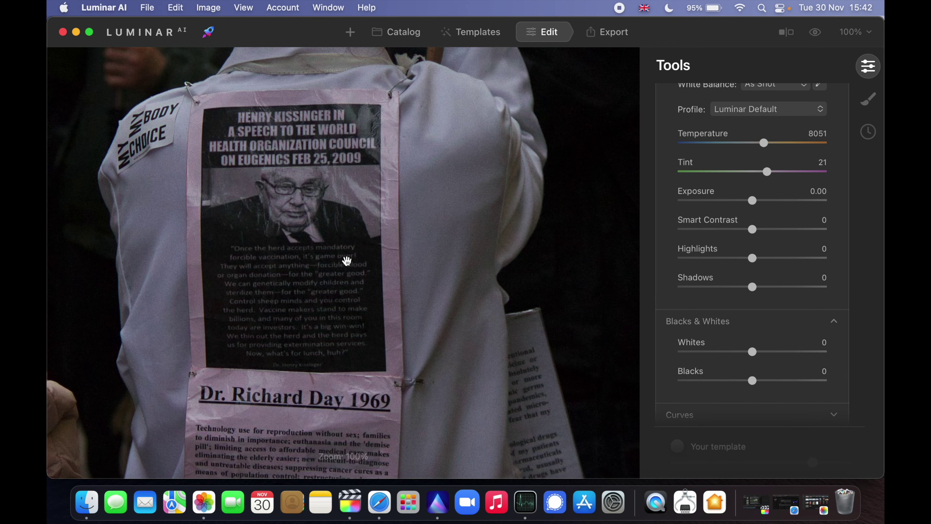
left_click_drag(345, 260, 343, 97)
left_click_drag(324, 323, 324, 116)
left_click_drag(286, 338, 256, 349)
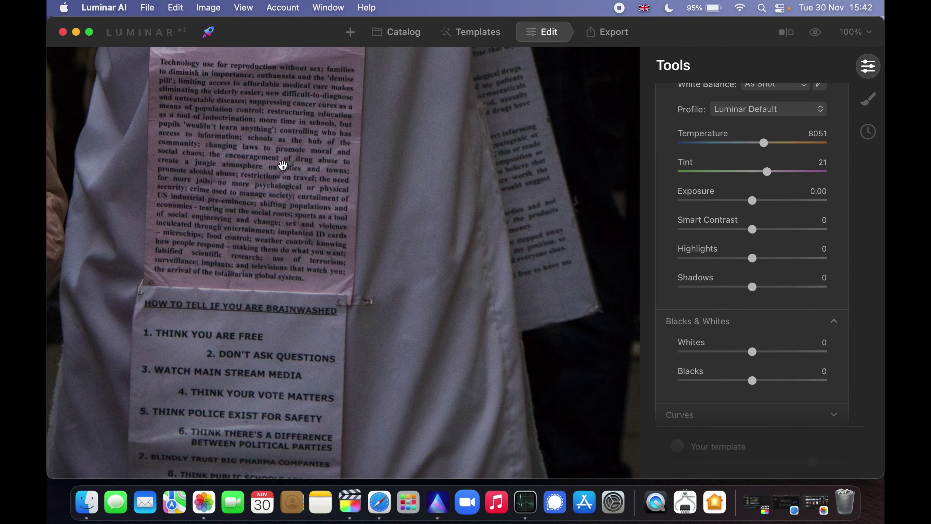
left_click_drag(283, 160, 269, 275)
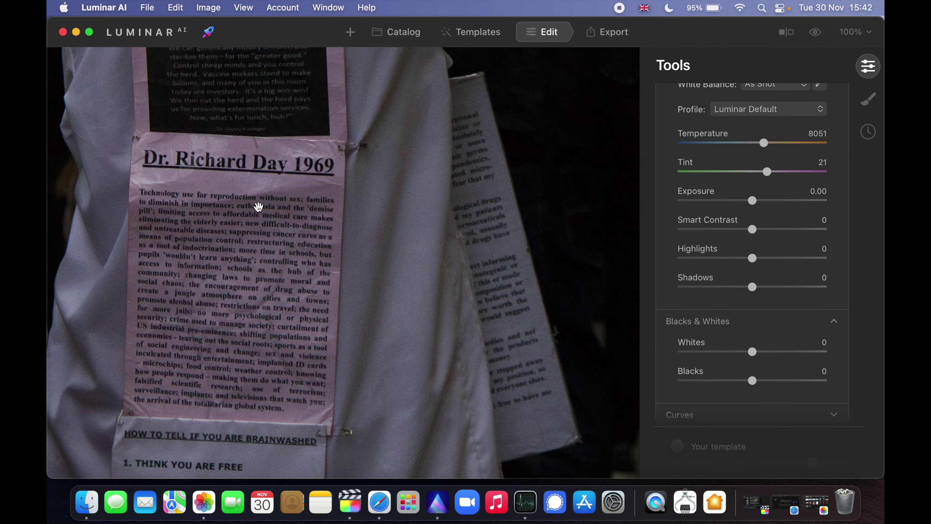
left_click_drag(283, 224, 417, 426)
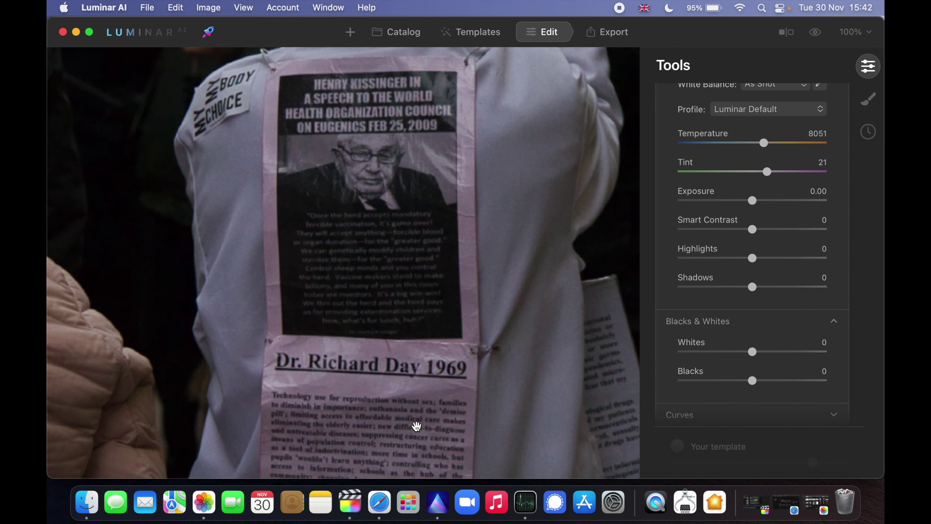
Move on to the placard photo and inspect the blurred big wheel behind it at 100% zoom
key("Right")
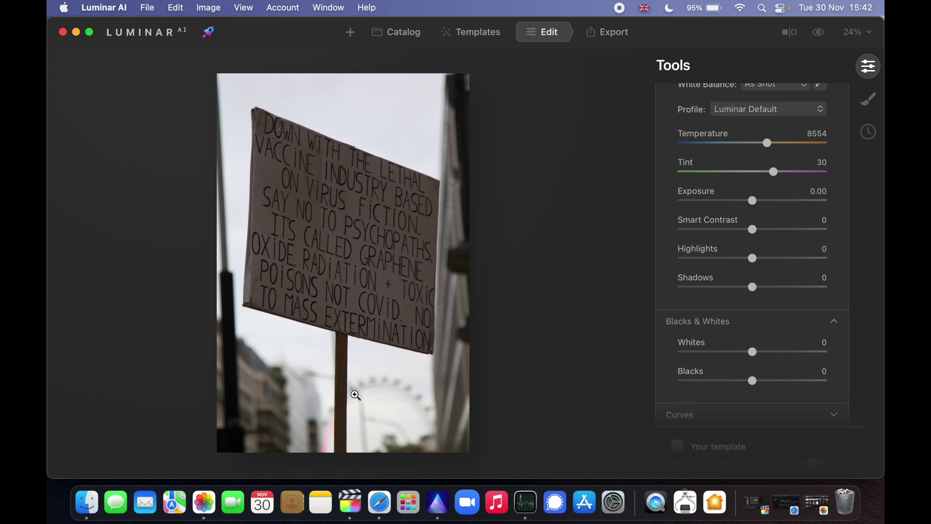
left_click(348, 401)
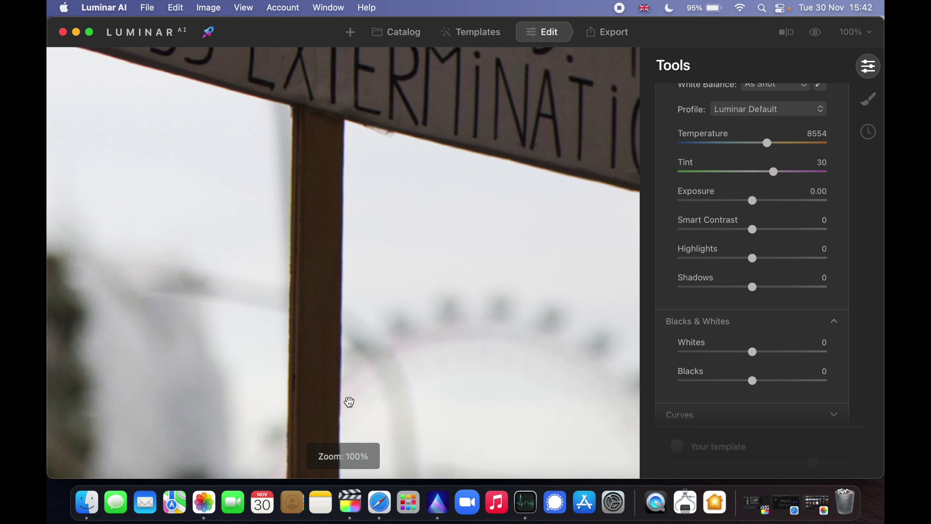
left_click(349, 401)
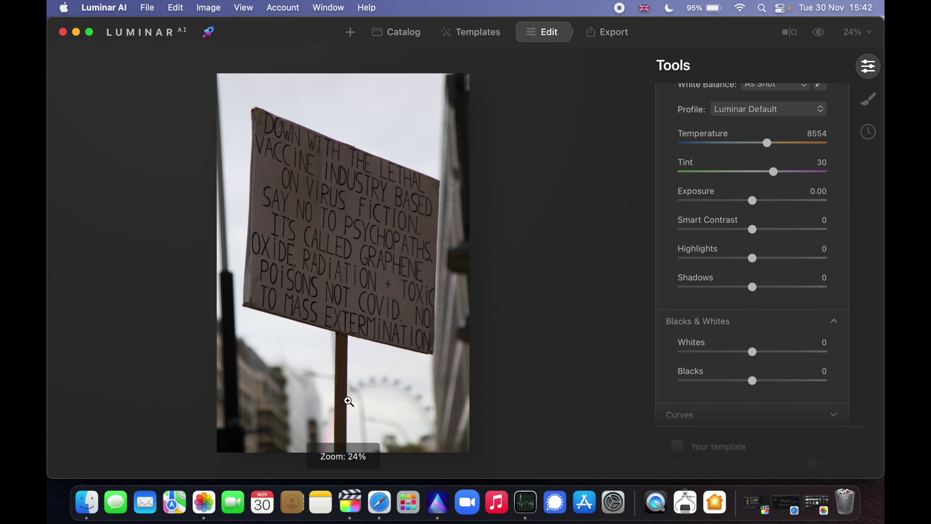
Browse forward through the police line series to a shot of the long-haired cameraman facing the officers
key("Right")
key("Right")
key("Right")
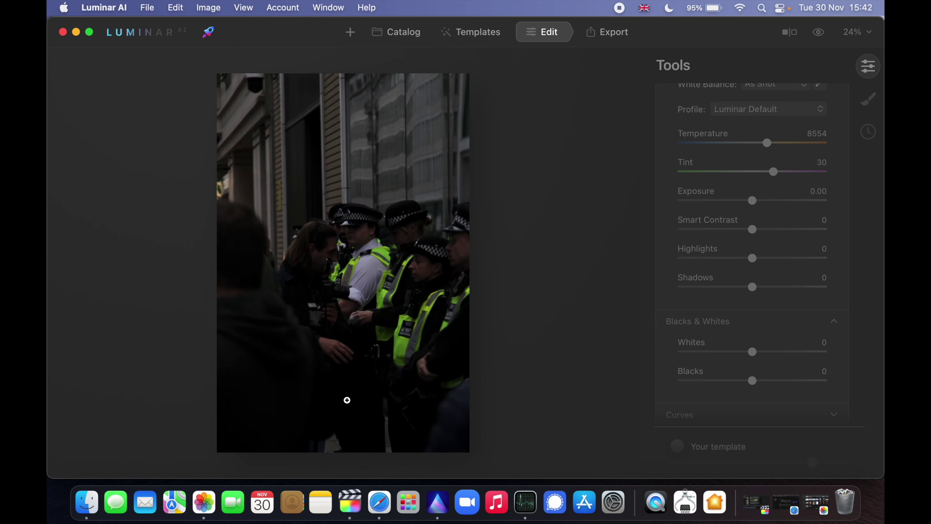
key("Right")
key("Right")
key("Right")
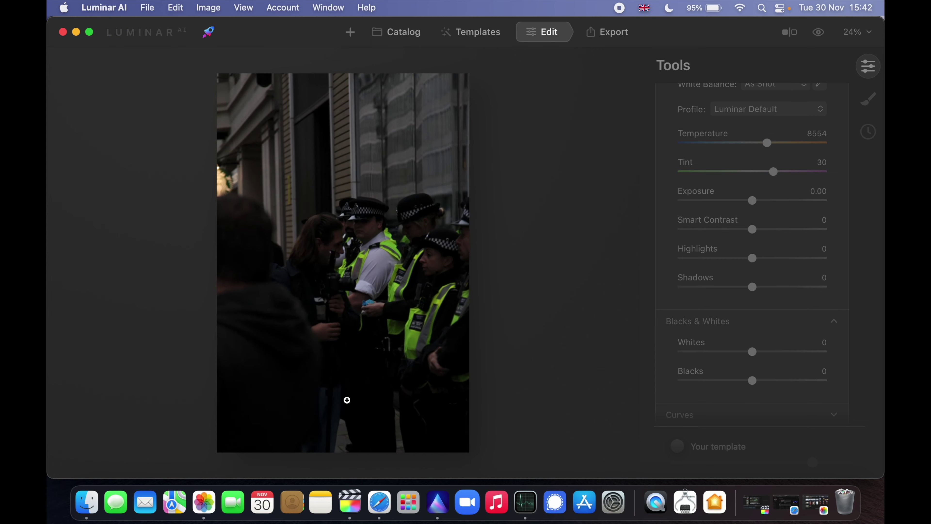
key("Right")
key("Right")
key("Right")
key("Right")
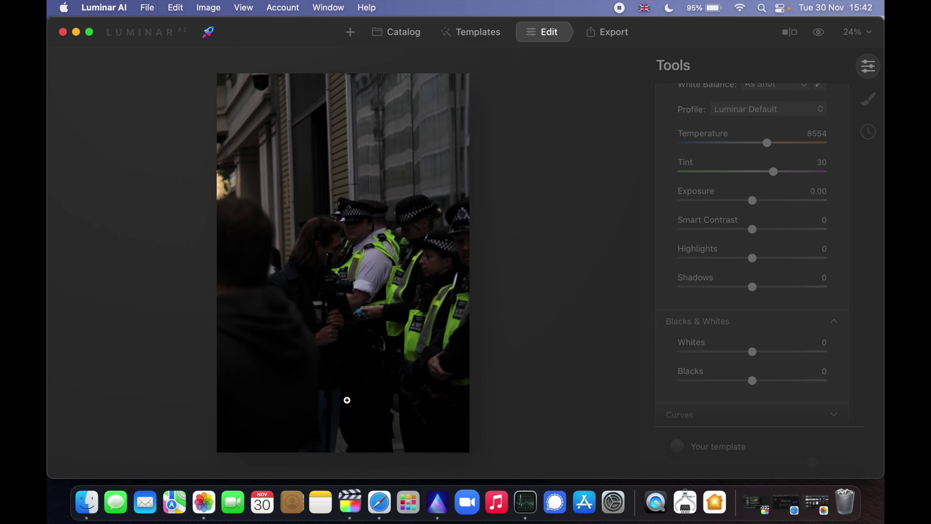
key("Right")
key("Right")
key("Right")
key("Right")
key("Right")
key("Right")
key("Right")
key("Right")
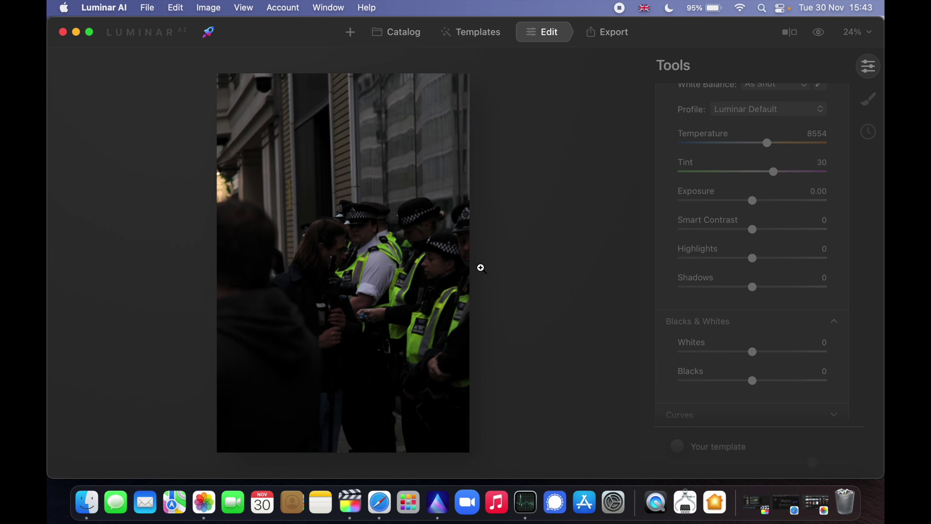
Set the police line photo's exposure to 1.25, temperature to 6607, smart contrast to 41, highlights to -32 and shadows to 7
left_click_drag(753, 201, 772, 201)
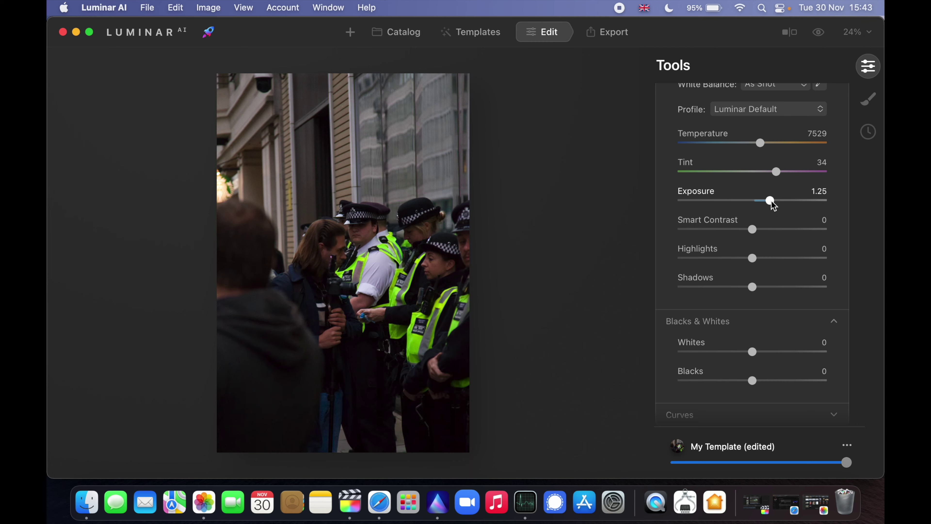
left_click_drag(759, 144, 753, 144)
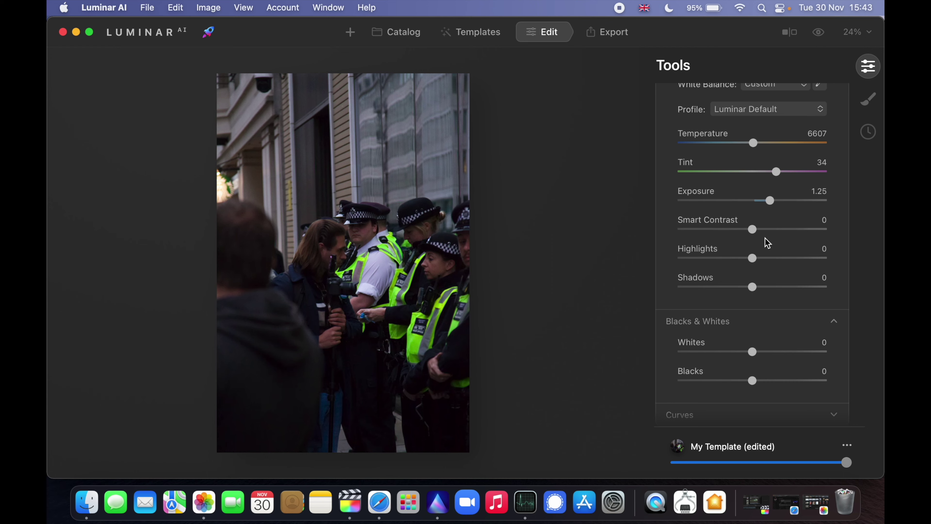
left_click(770, 230)
left_click_drag(770, 232, 782, 229)
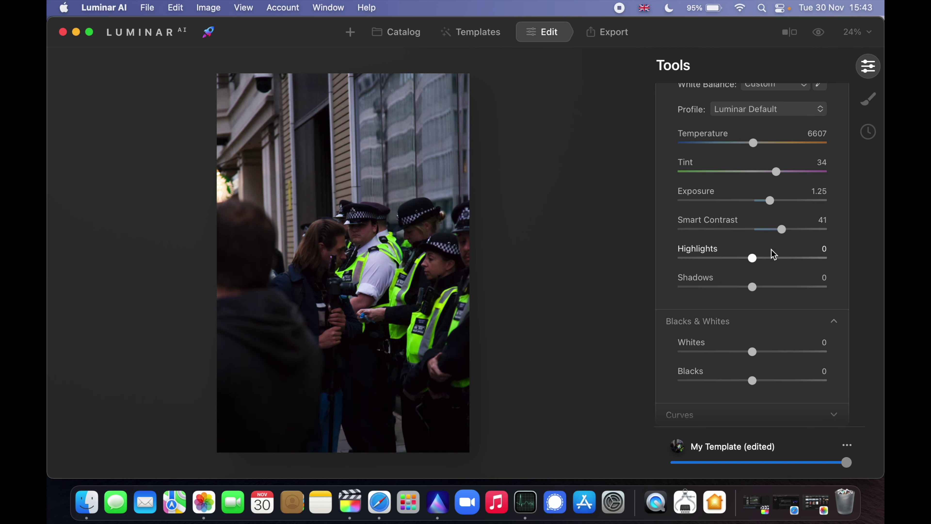
left_click(729, 258)
left_click_drag(753, 285, 758, 286)
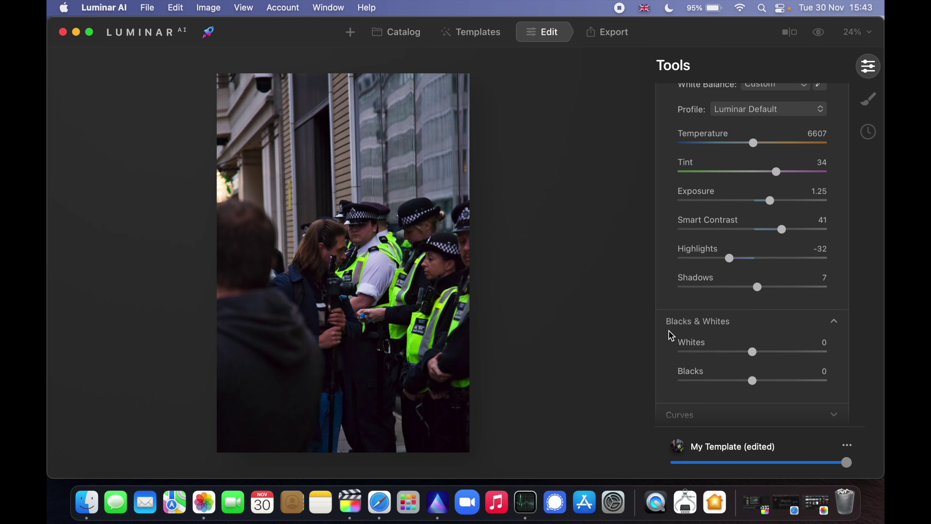
Inspect the cameraman's and officers' faces at 100% zoom for sharpness and noise, then return to the full photo
double_click(337, 249)
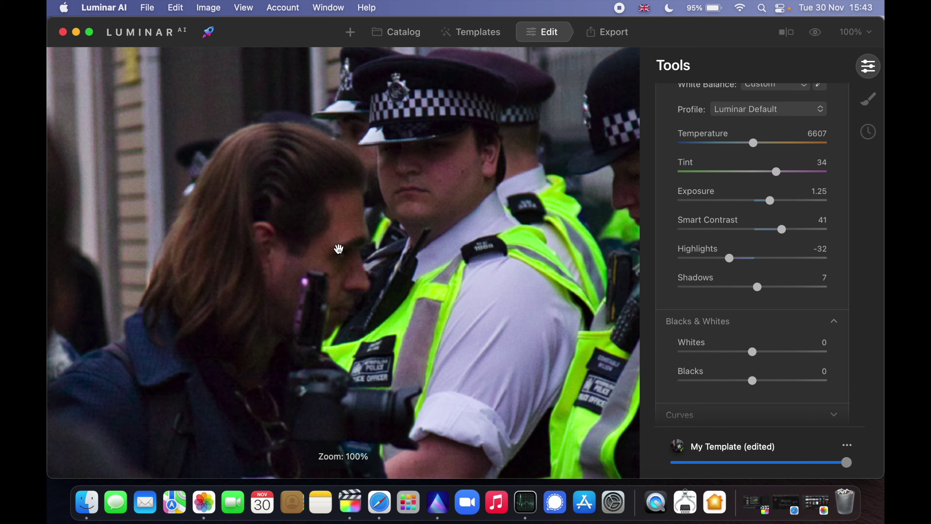
left_click_drag(421, 333, 230, 296)
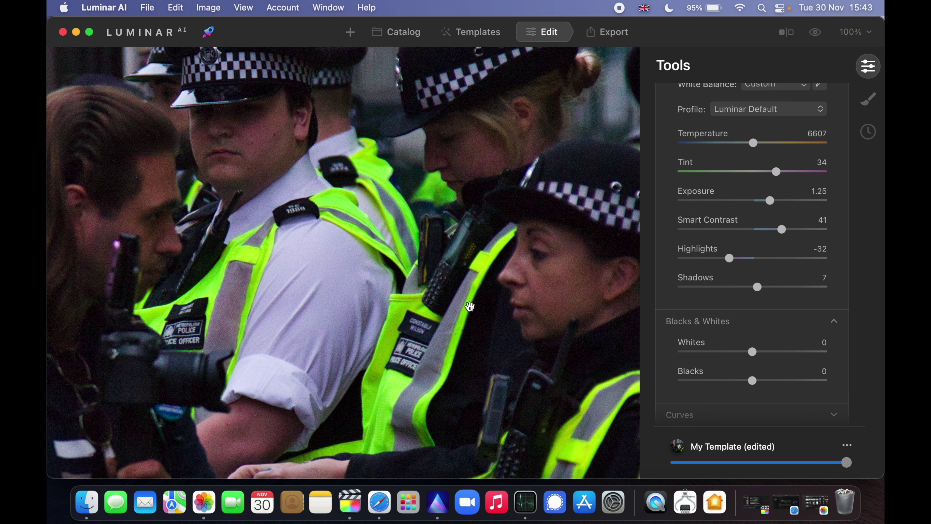
left_click_drag(476, 290, 443, 287)
left_click(383, 288)
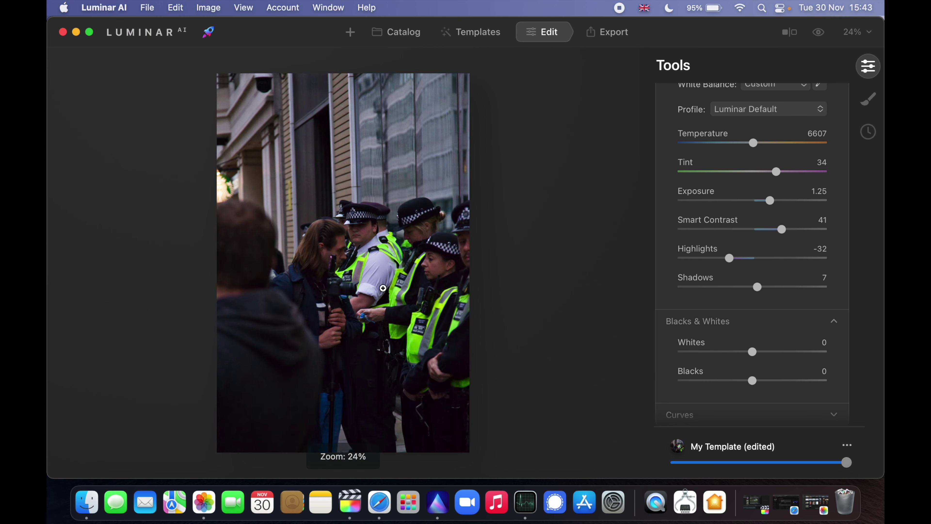
Inspect the camera rig, the officers' uniforms and the female officer's face at 100% zoom in the adjusted police line photo
left_click(384, 288)
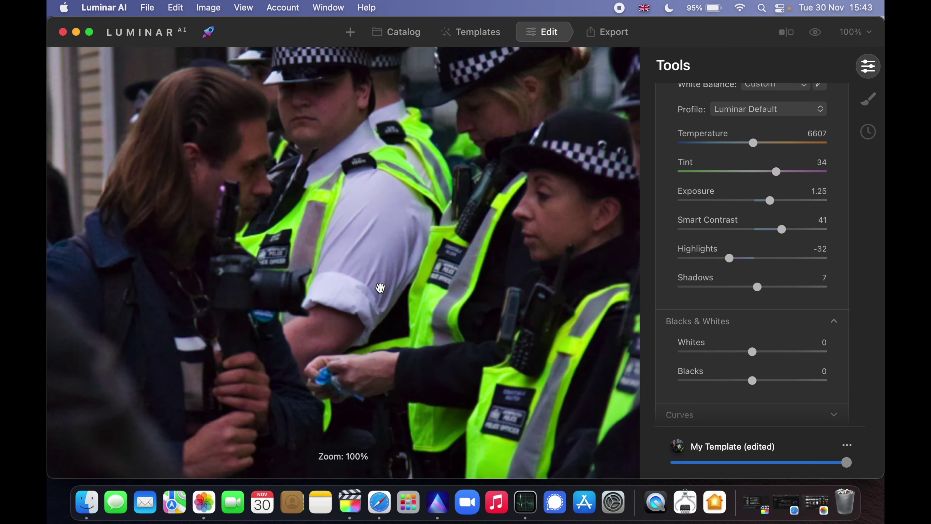
left_click_drag(238, 281, 286, 272)
left_click(261, 267)
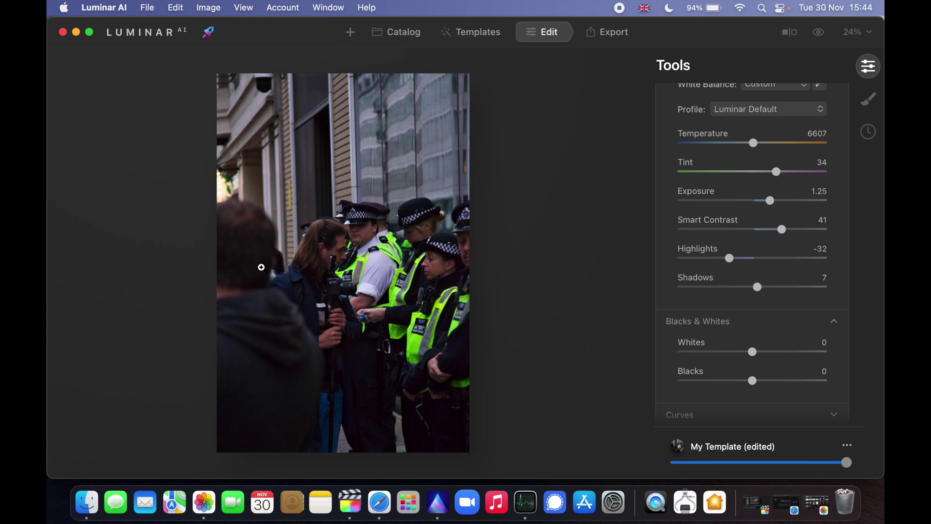
left_click(330, 285)
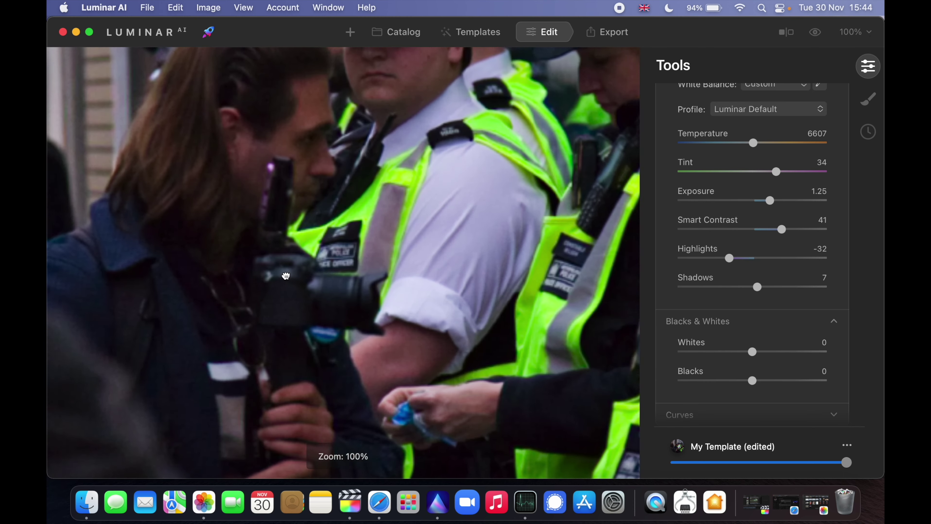
left_click_drag(286, 276, 151, 265)
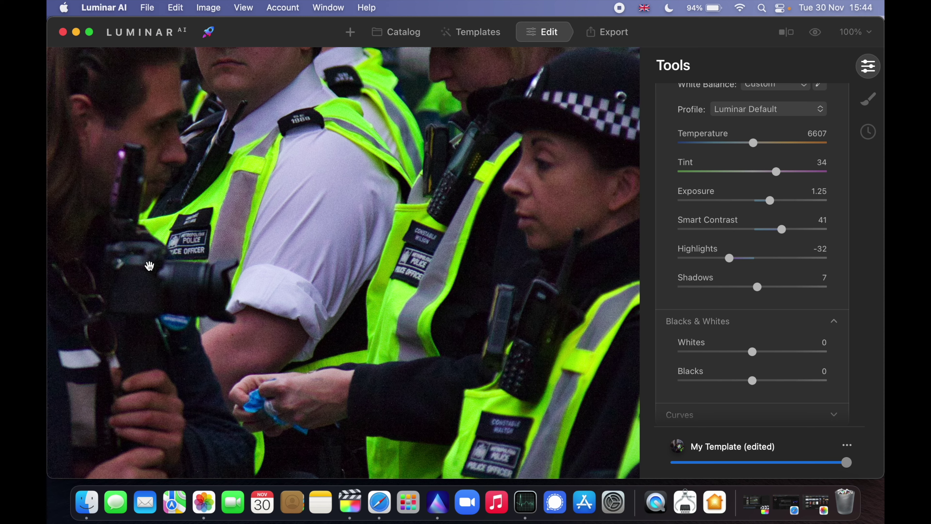
left_click(149, 265)
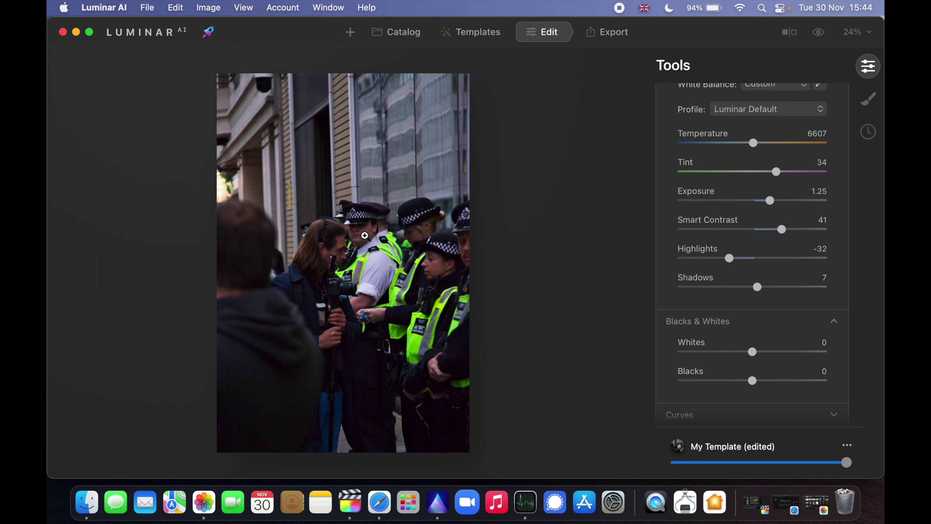
left_click(434, 263)
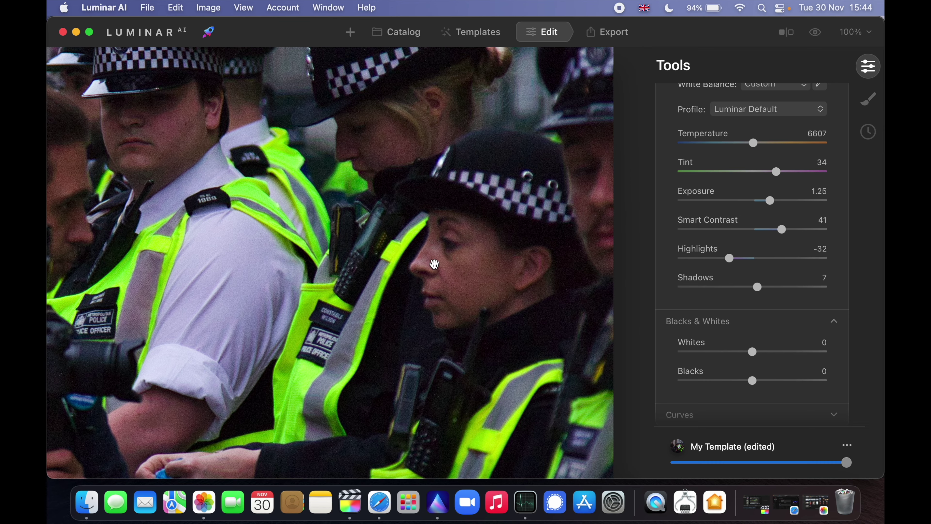
left_click(434, 263)
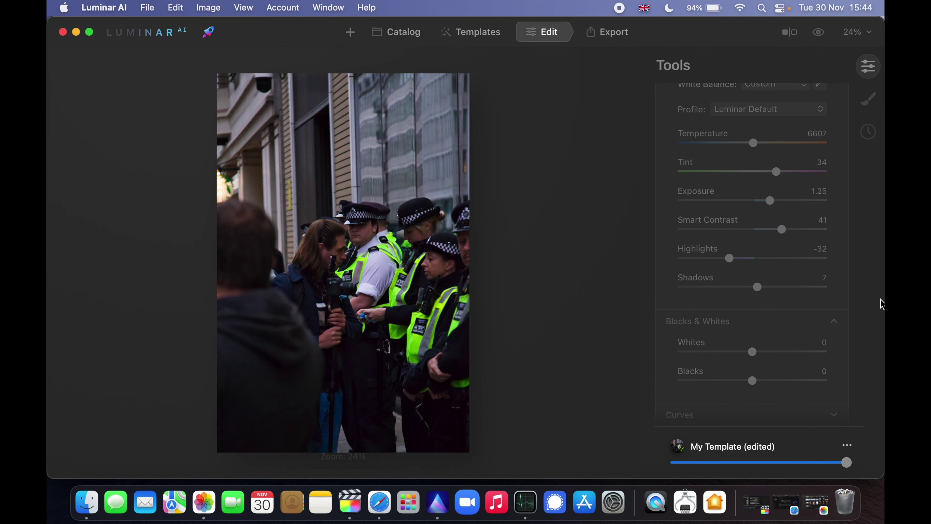
Finish the light adjustments on the police line photo and boost it slightly with the Accent AI enhancement
scroll(786, 306, "up", 2)
scroll(785, 309, "down", 3)
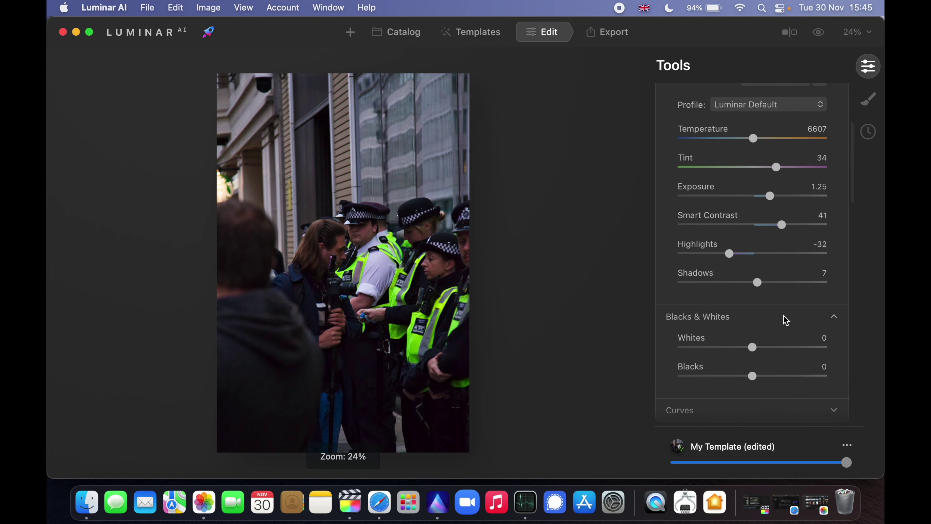
scroll(776, 212, "up", 5)
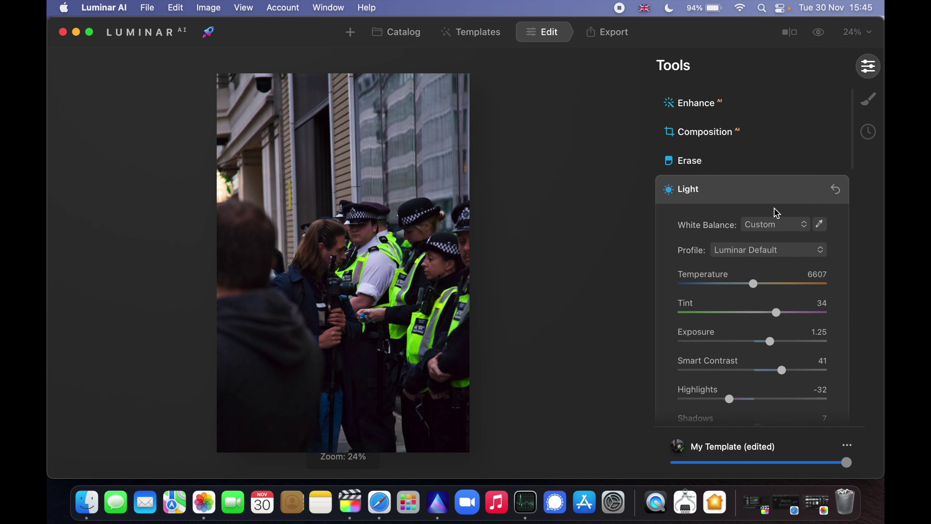
left_click(744, 190)
left_click(708, 104)
left_click_drag(708, 146, 732, 147)
left_click(699, 104)
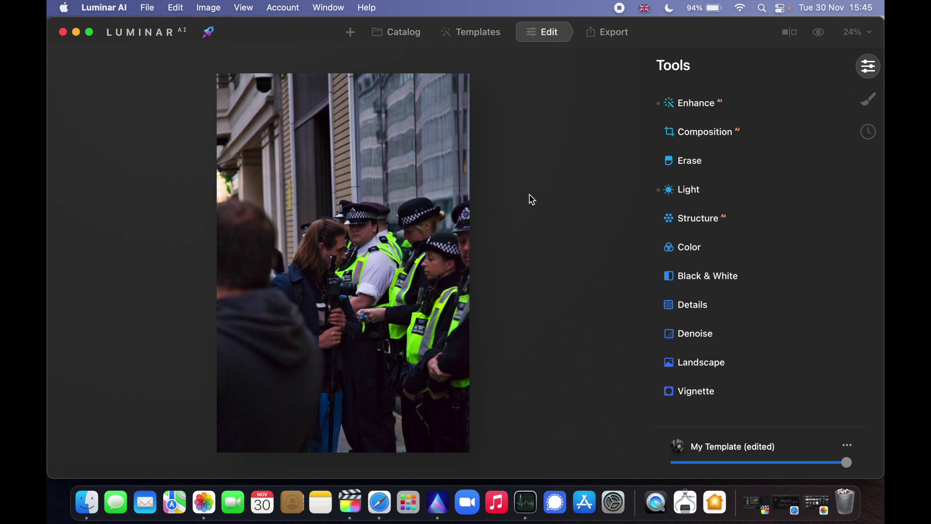
Browse forward past the placard shots to the second photo of the white cap covered in syringes
key("Right")
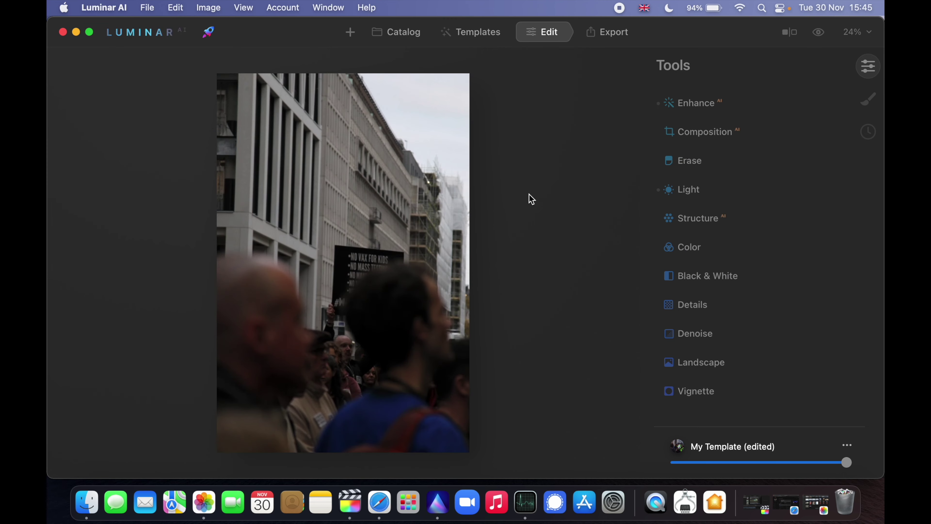
key("Right")
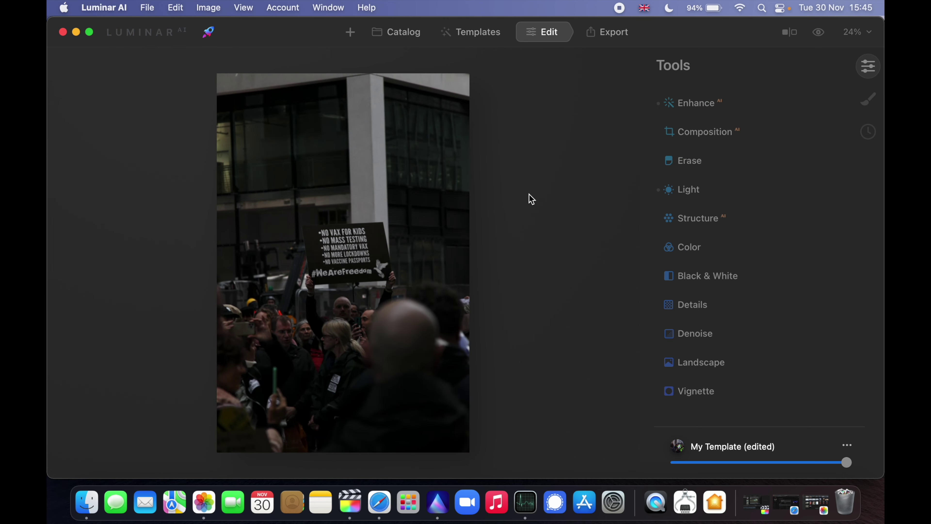
key("Right")
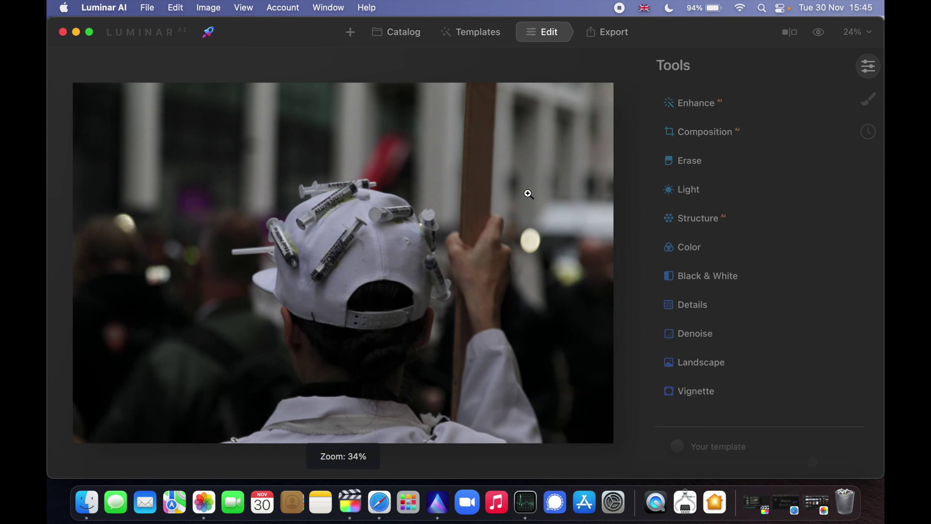
key("Right")
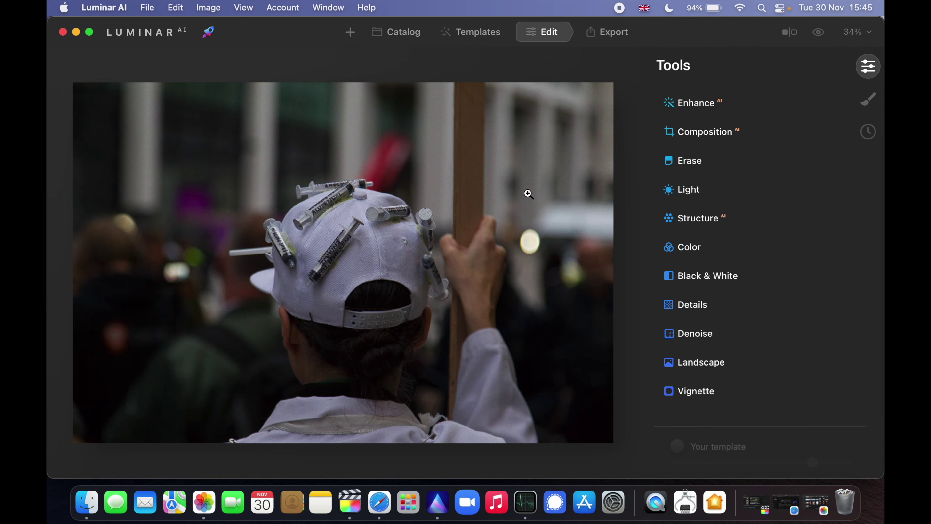
Inspect the syringe lettering and cap fabric at 100% zoom for sharpness, and return to the full photo
left_click(350, 264)
left_click(351, 264)
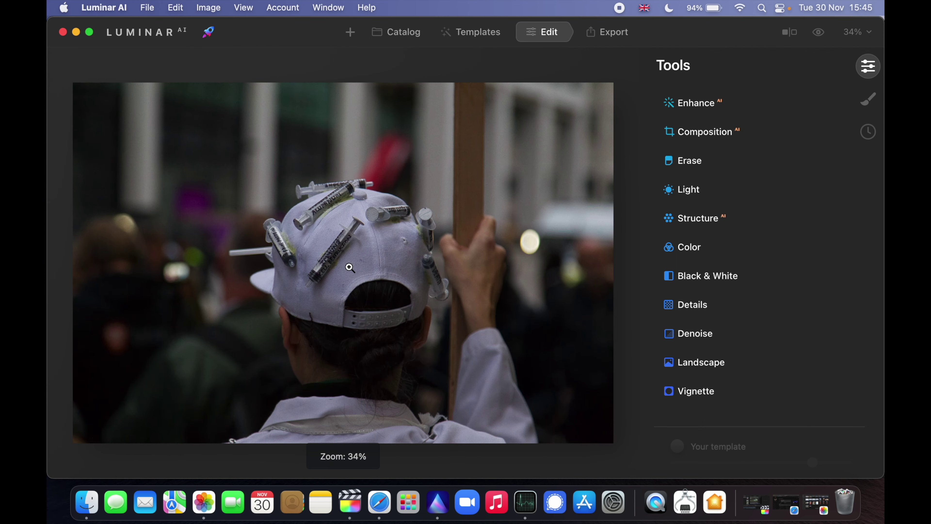
left_click(343, 213)
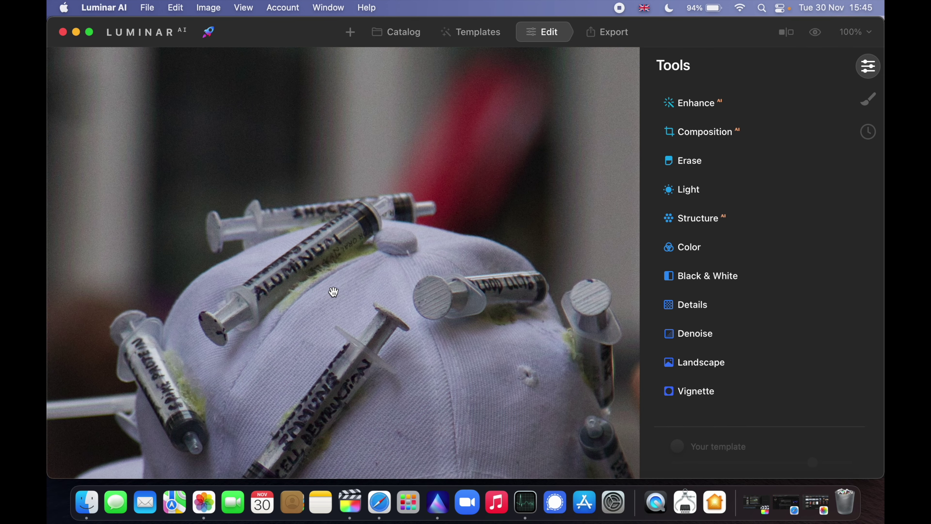
left_click(361, 290)
left_click(360, 289)
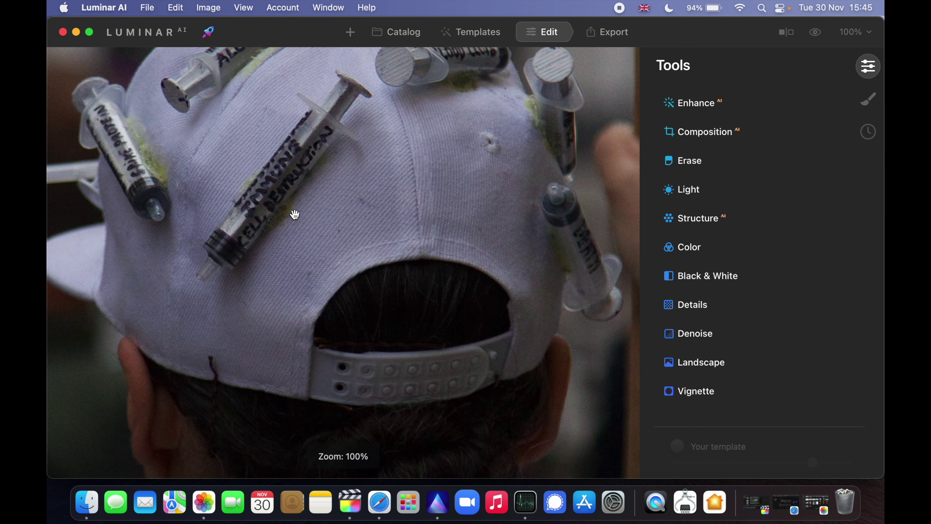
left_click_drag(295, 214, 268, 375)
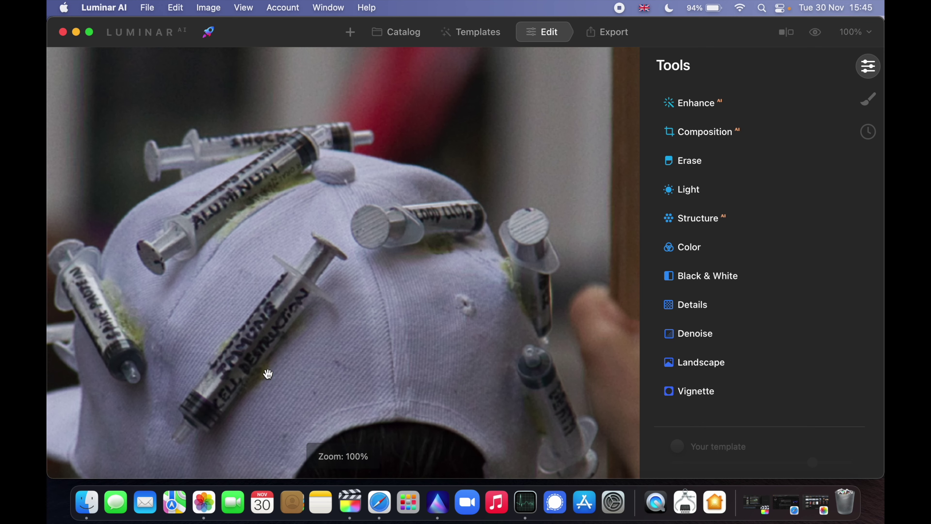
left_click_drag(413, 300, 332, 328)
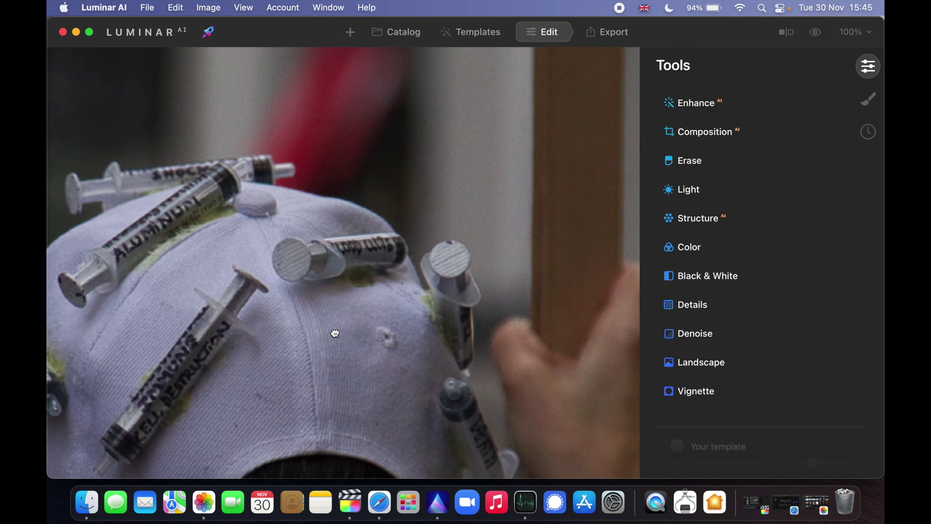
left_click(338, 329)
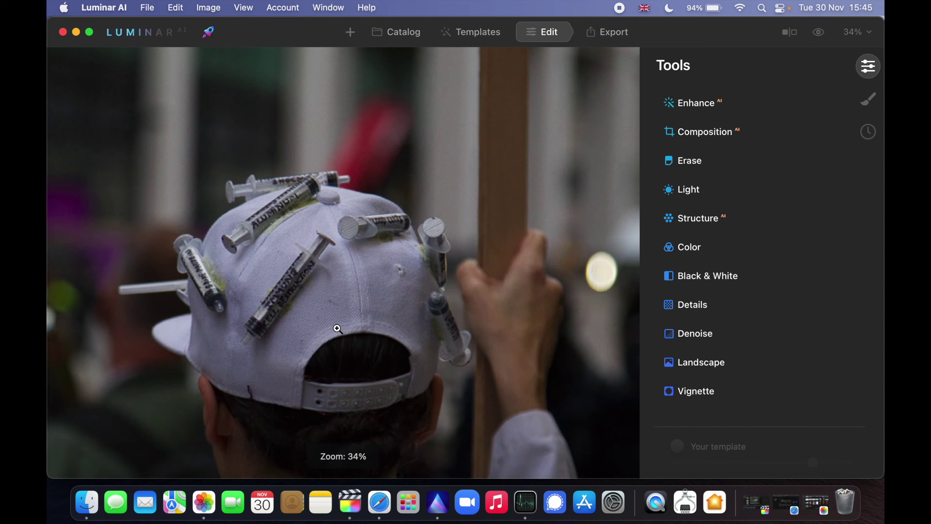
Enhance the syringe cap photo with Accent AI at 30
left_click(720, 107)
left_click(725, 146)
left_click(707, 108)
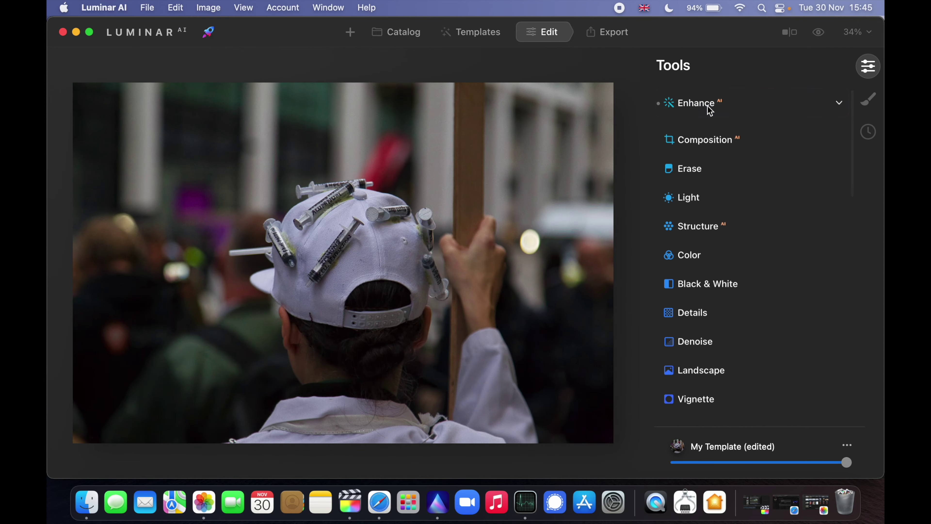
left_click(710, 110)
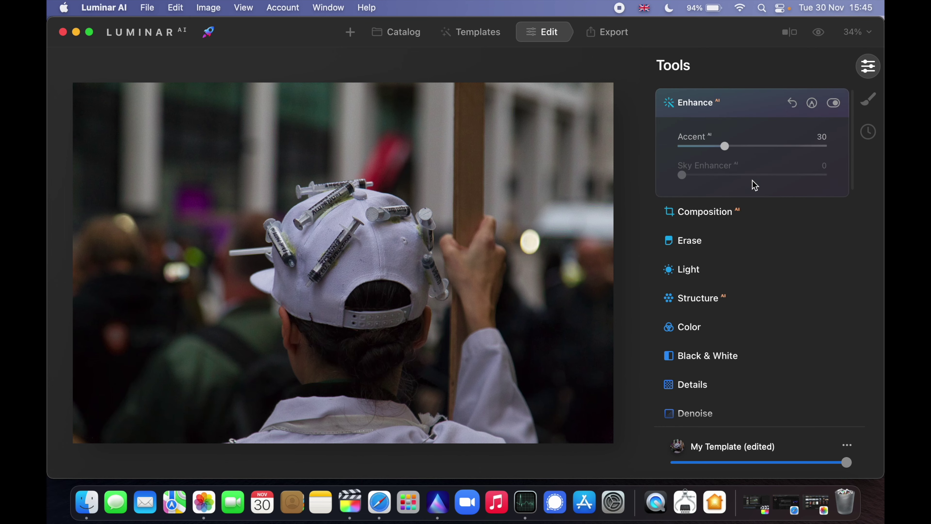
Test Accent AI at 100 on the cap photo by checking background noise at 100% zoom, and settle on 49
left_click(754, 146)
left_click_drag(756, 147, 877, 160)
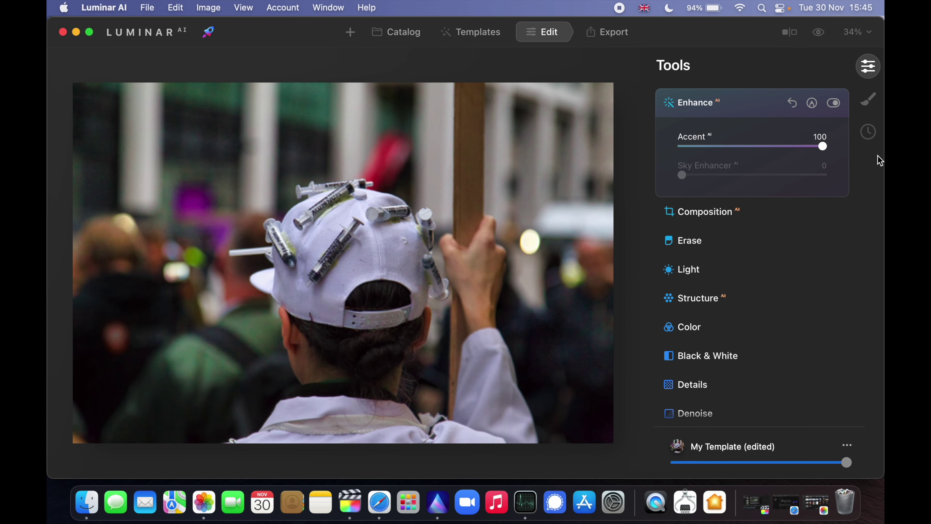
left_click(514, 169)
left_click_drag(514, 169, 191, 120)
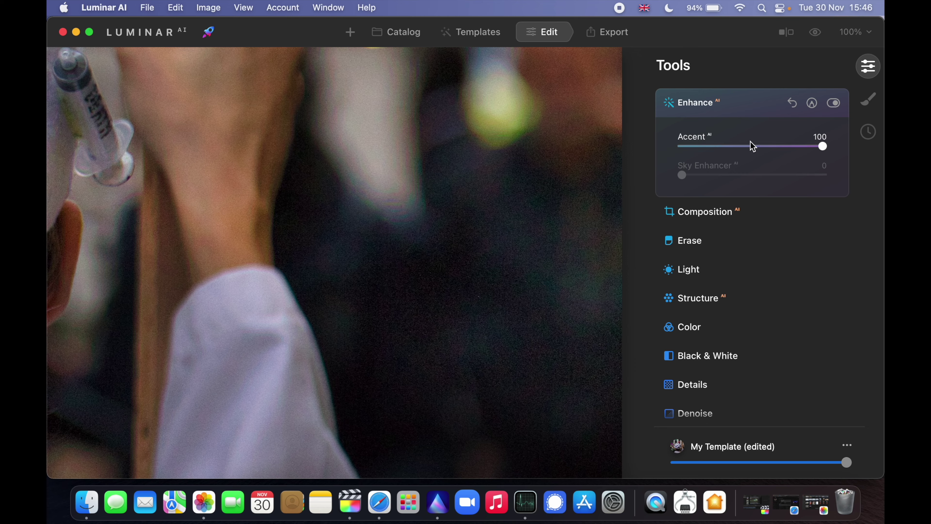
left_click(477, 257)
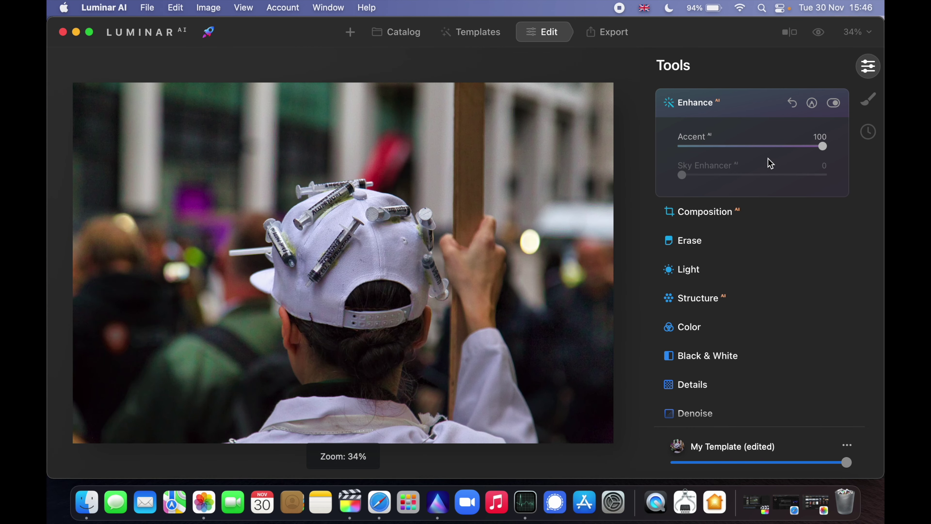
left_click_drag(792, 146, 751, 154)
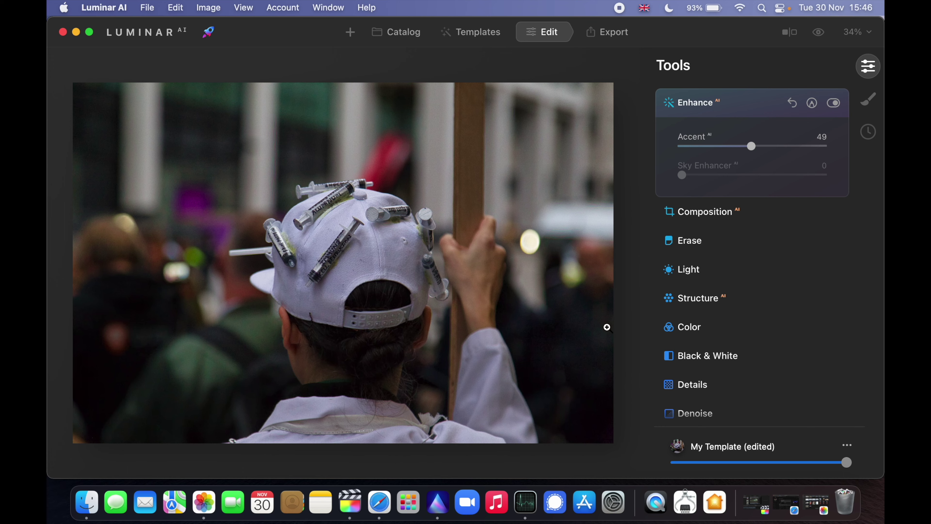
Switch to Activity Monitor to check memory usage and memory pressure, and minimise its window
left_click(526, 509)
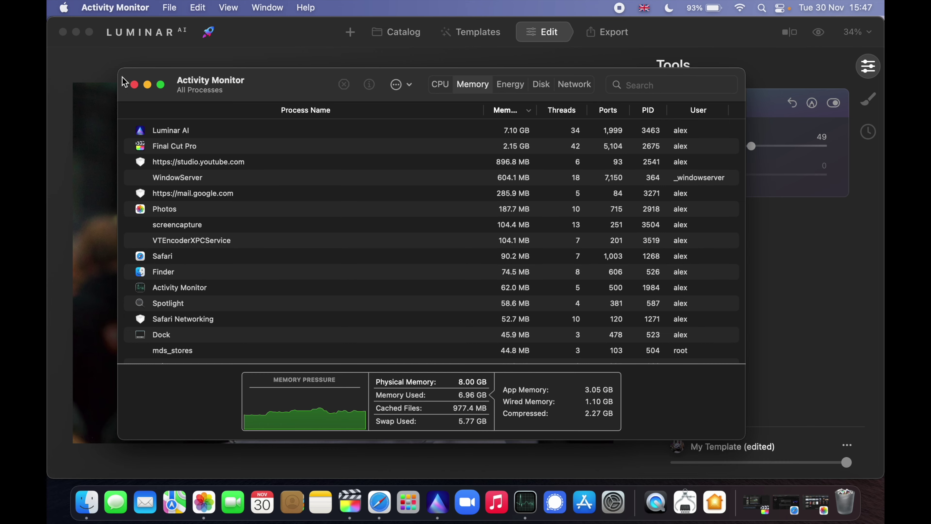
left_click(151, 86)
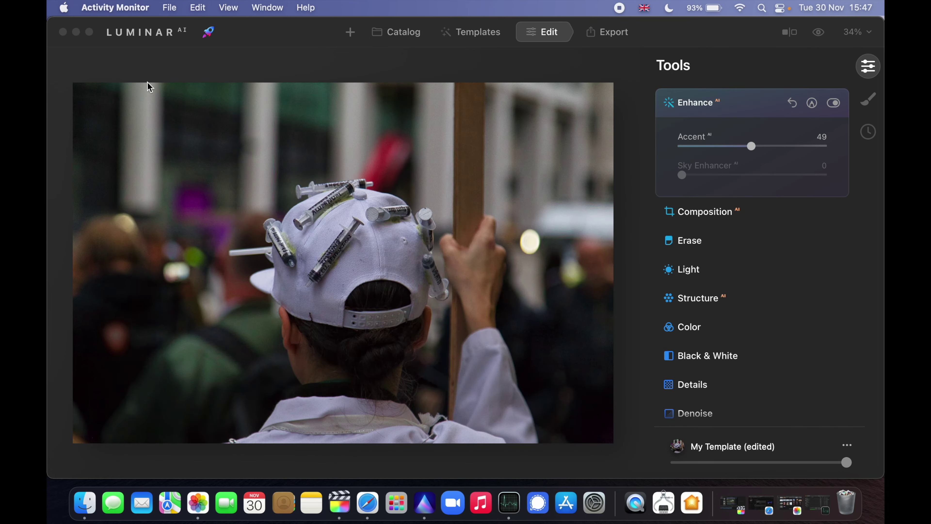
Browse the Luminar AI catalog and open AF6U0899.CR2, the favourited shot of the cameraman pointing in front of the police line
left_click(427, 37)
scroll(468, 227, "down", 5)
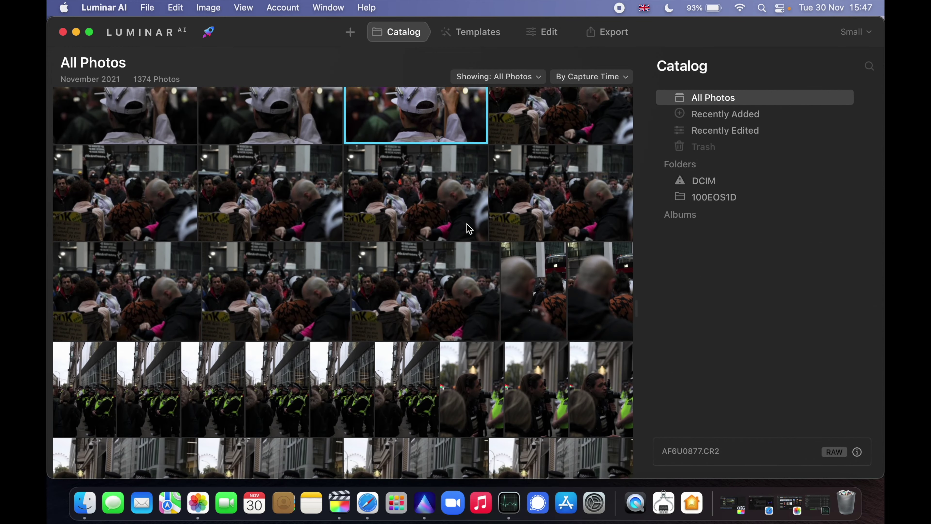
scroll(468, 227, "down", 10)
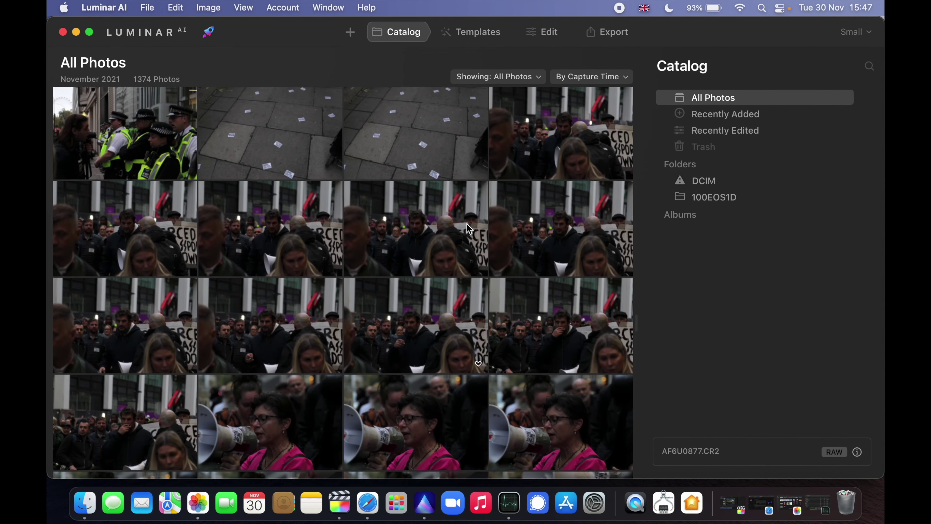
scroll(468, 226, "up", 10)
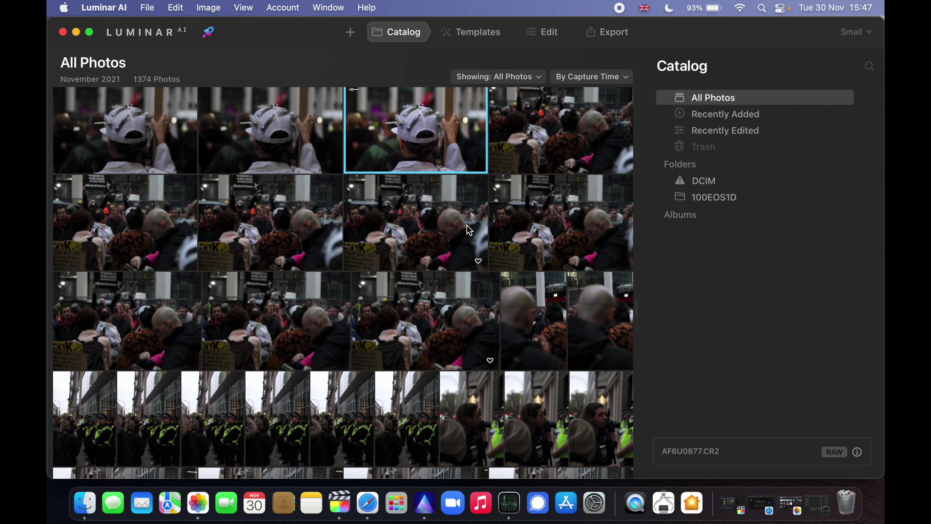
scroll(467, 227, "down", 5)
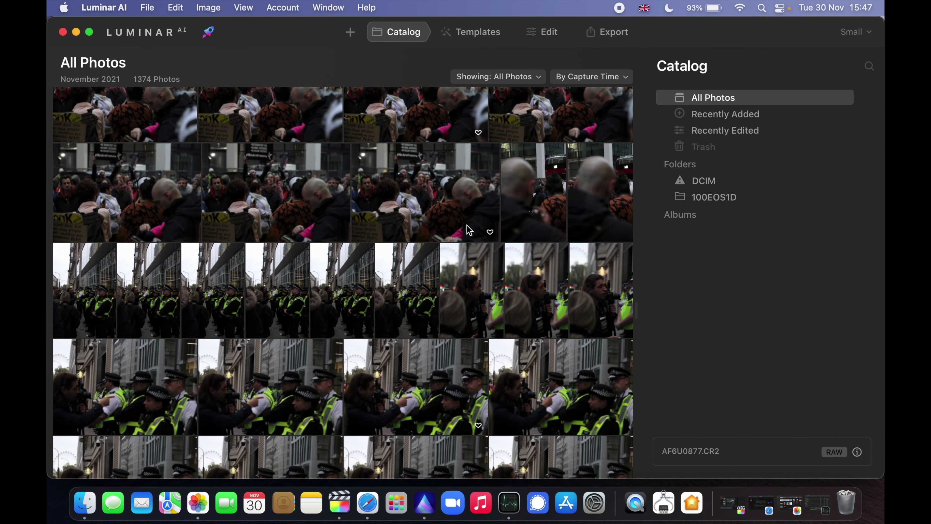
left_click(419, 406)
double_click(419, 406)
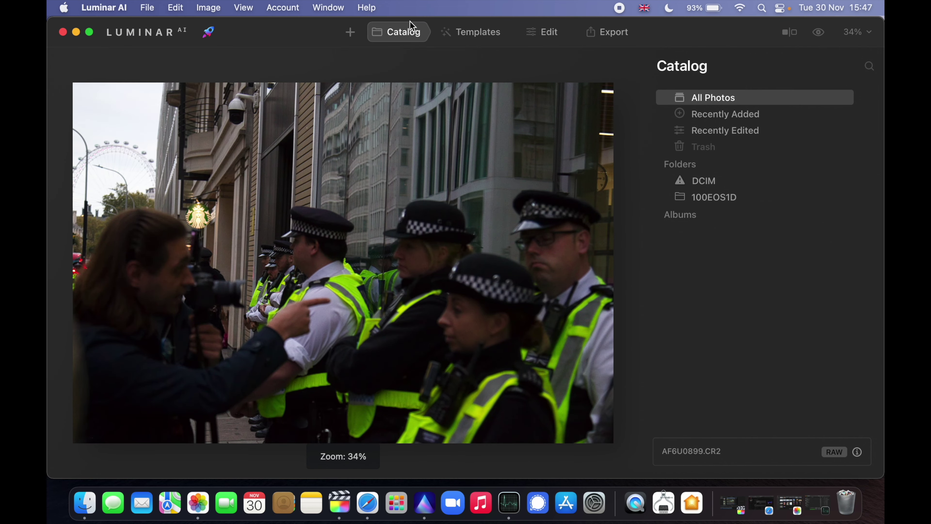
Return to the catalog and open AF6U0892.CR2, the favourited portrait-format shot of the police line
left_click(414, 40)
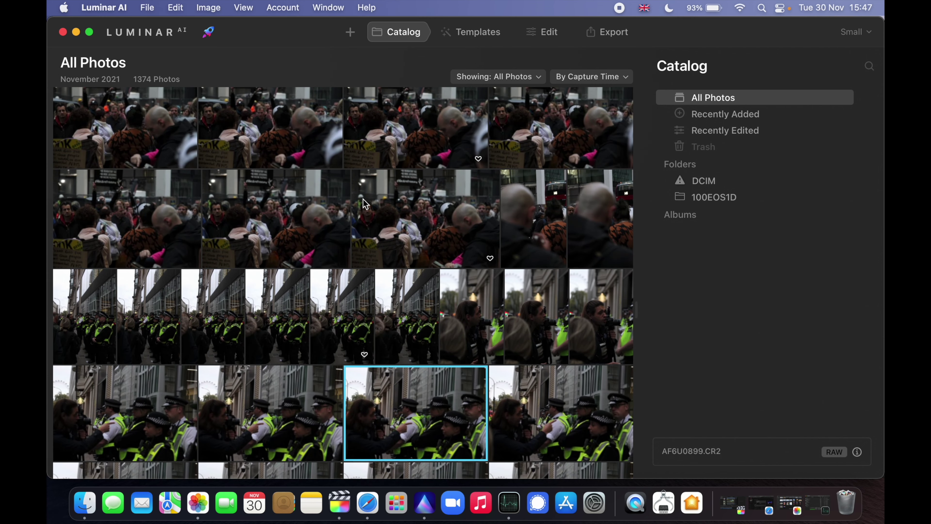
double_click(338, 347)
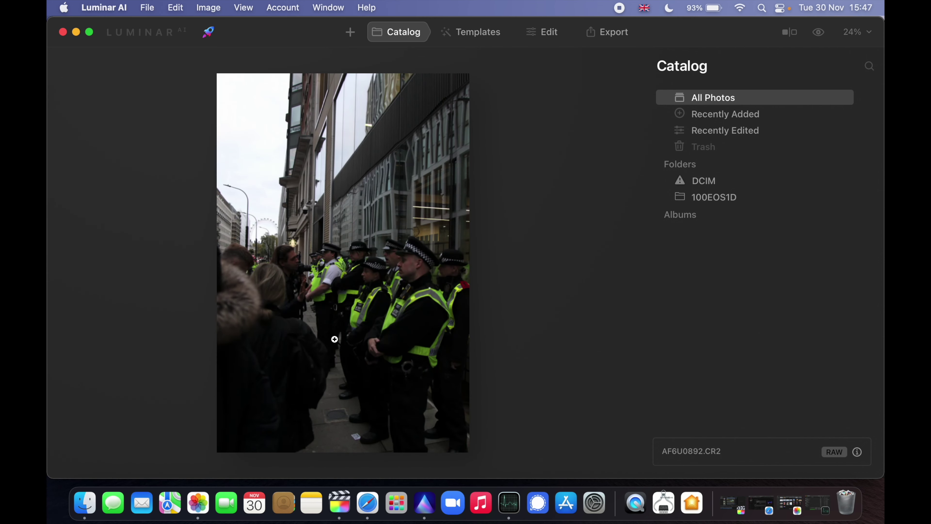
Look through the cameraman and police line shots up to AF6U0916.CR2, and go back to AF6U0915.CR2
key("Right")
key("Right")
key("Right")
key("Right")
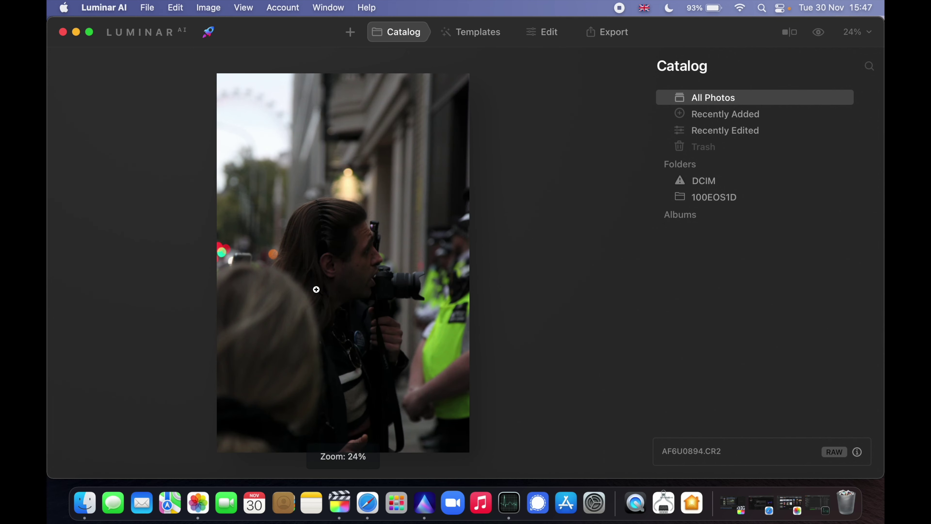
key("Right")
key("Right")
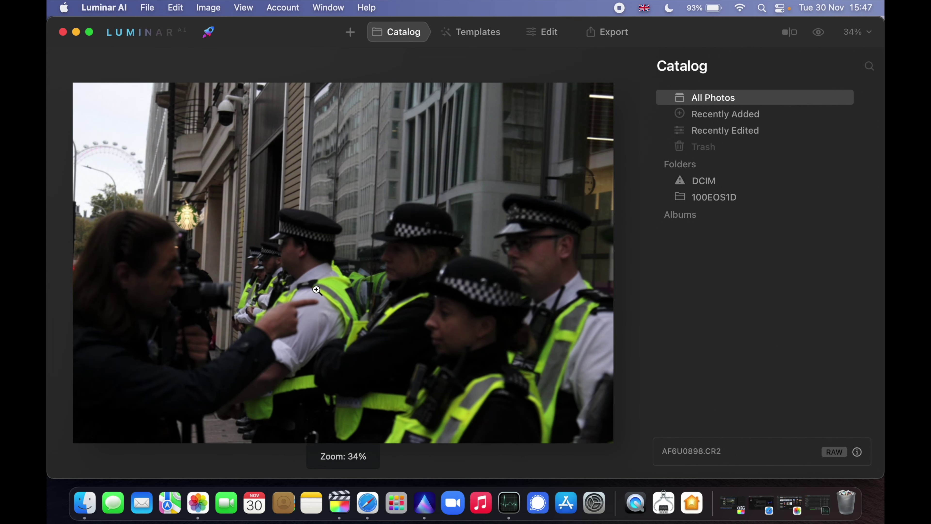
key("Right")
key("Right")
key("Right")
key("Right")
key("Right")
key("Right")
key("Right")
key("Right")
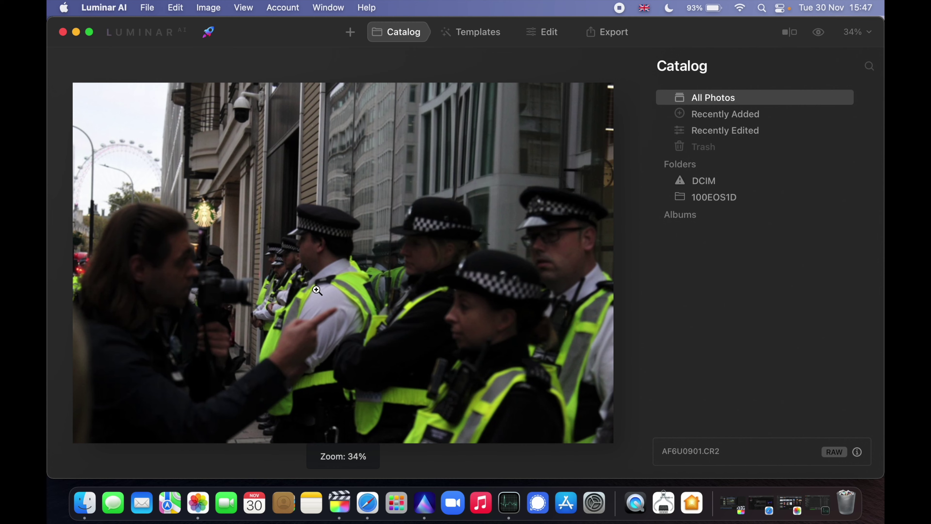
key("Right")
key("Right")
key("Right")
key("Right")
key("Right")
key("Right")
key("Right")
key("Right")
key("Right")
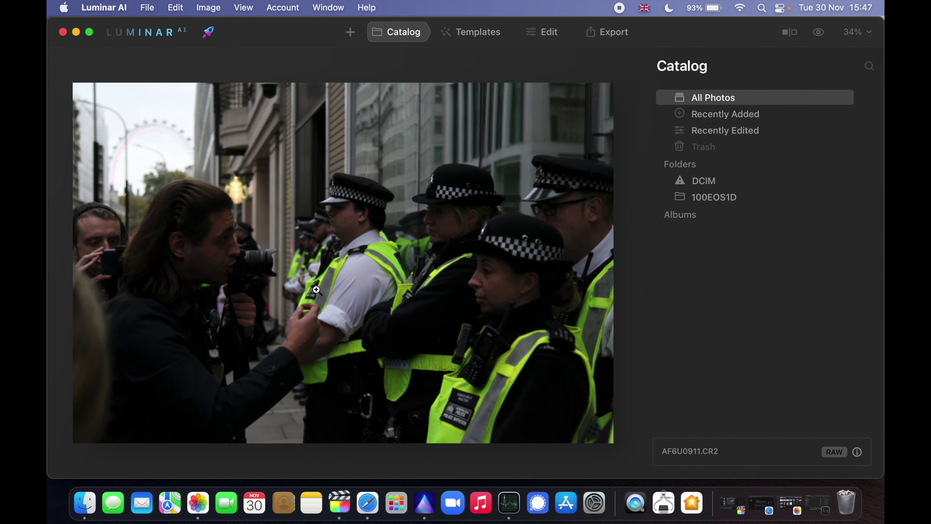
key("Right")
key("Right")
key("Right")
key("Right")
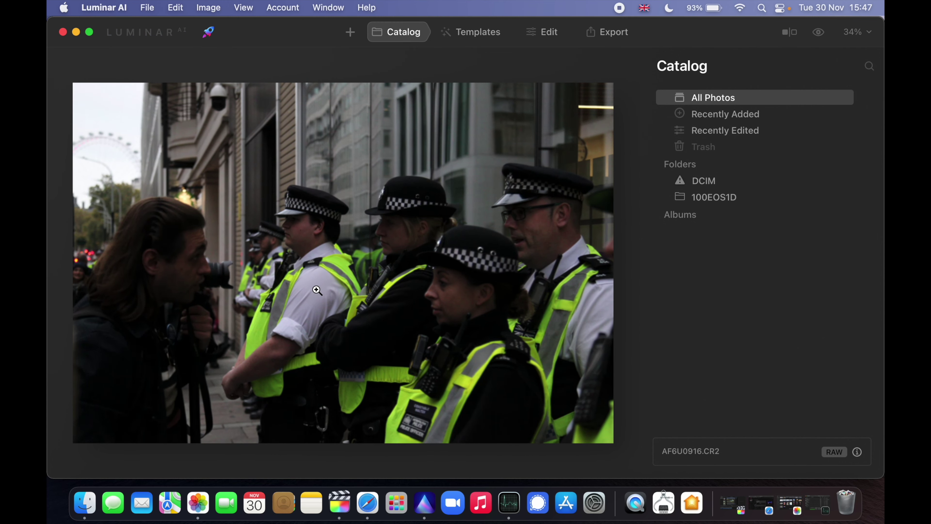
key("Left")
key("Left")
key("Left")
key("Left")
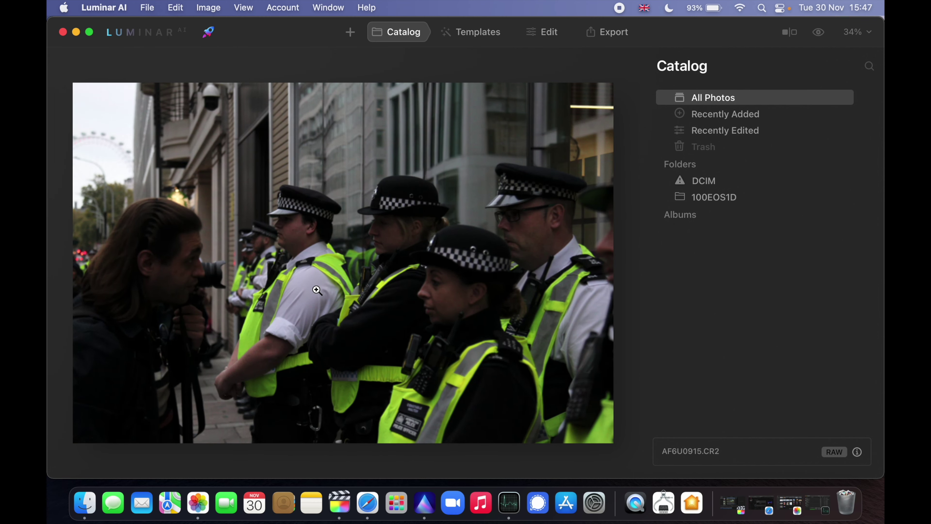
Return to the catalog grid and open AF6U0888.CR2, the first portrait-format shot of the police line
left_click(409, 33)
scroll(378, 277, "up", 10)
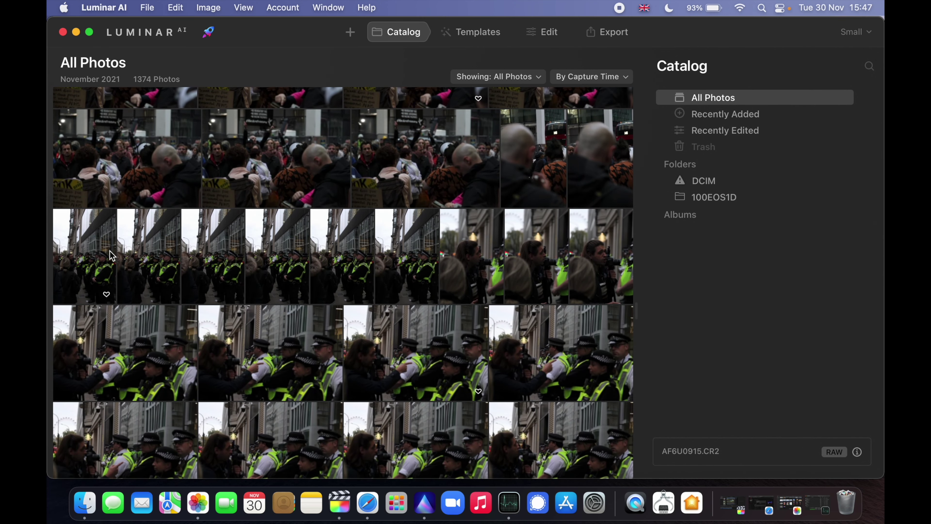
double_click(104, 260)
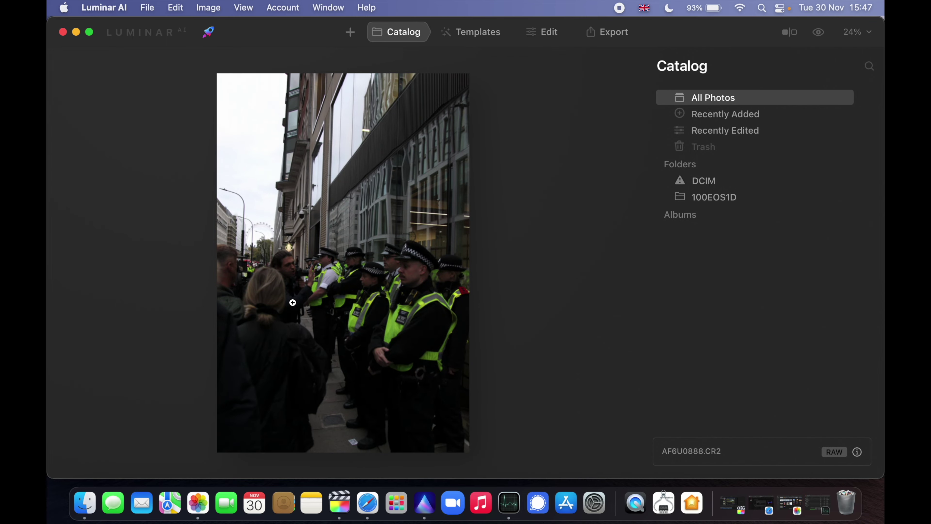
Go through the portrait-format police line shots and stop at AF6U0895.CR2, the close-up of the long-haired cameraman
left_click(303, 272)
key("Right")
left_click(354, 285)
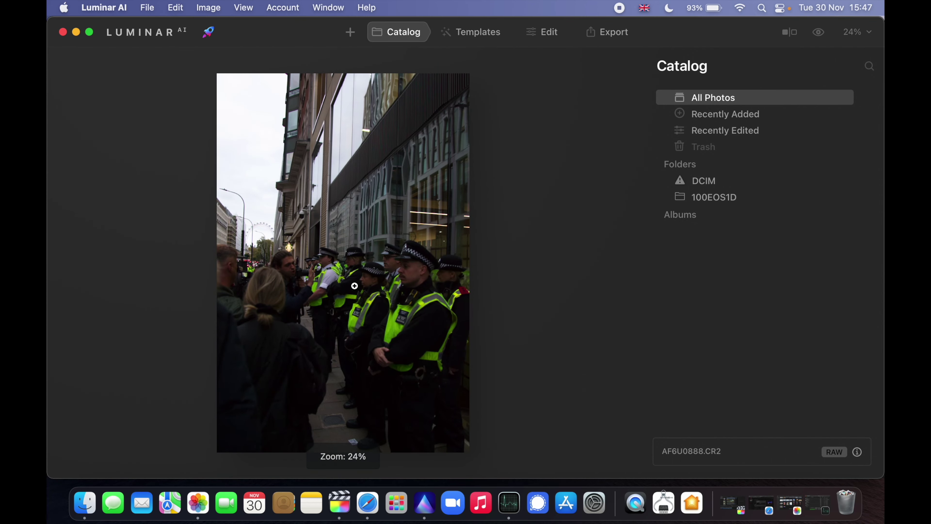
key("Right")
key("Right")
key("Right")
key("Right")
key("Right")
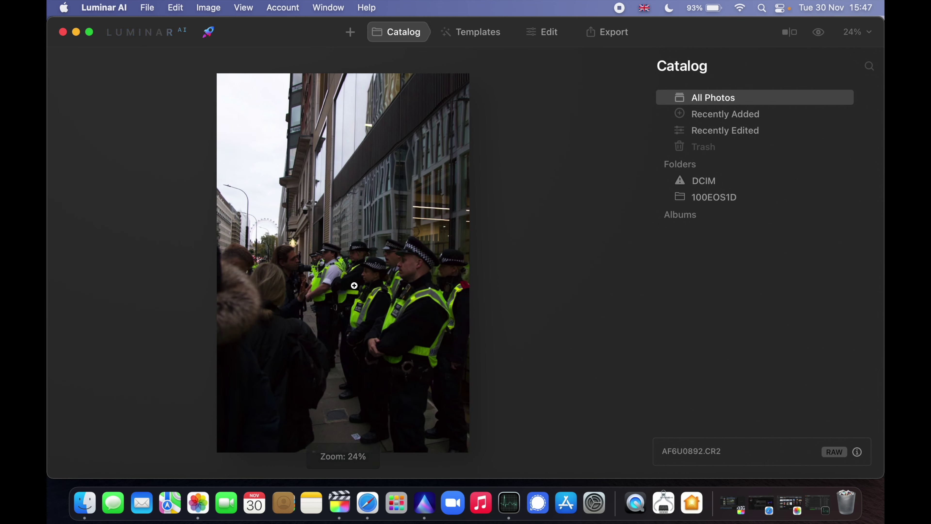
key("Right")
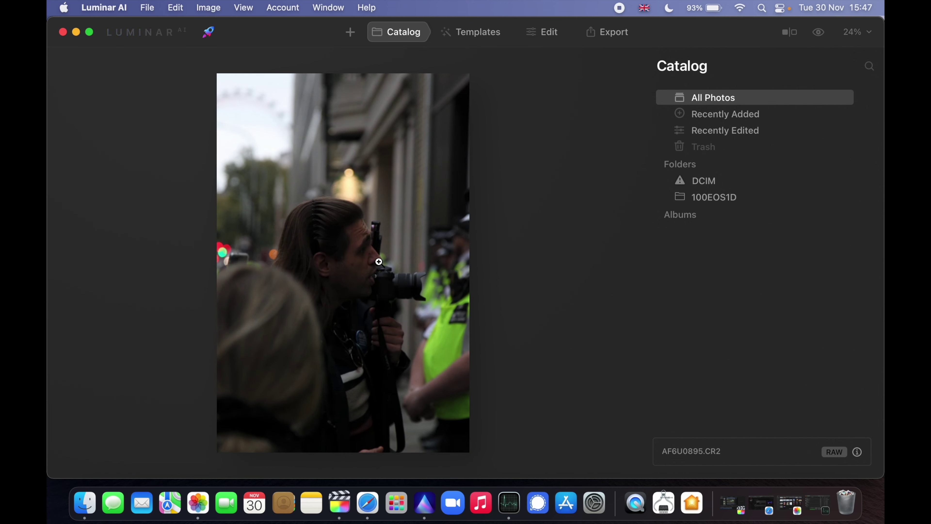
Start editing AF6U0895.CR2 and set the Enhance tool's Accent AI to 53
left_click(548, 36)
left_click(737, 146)
left_click_drag(737, 146, 733, 145)
left_click(758, 146)
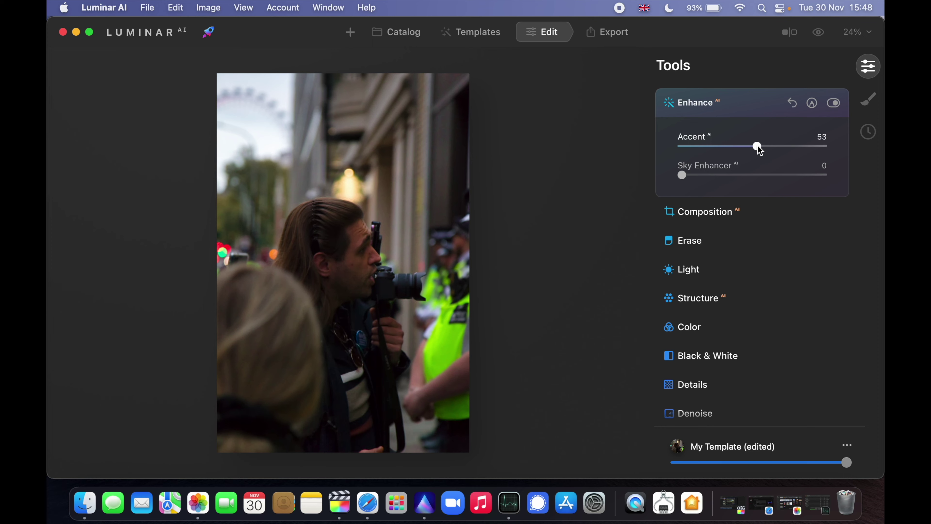
Adjust the cameraman photo's light with Temperature 5932, Highlights -37 and Shadows 14
left_click(698, 276)
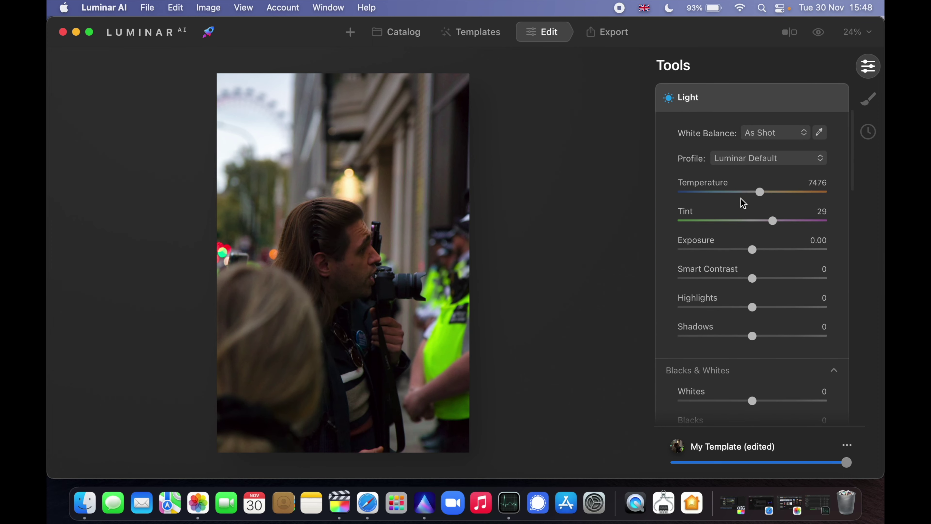
left_click_drag(746, 192, 747, 194)
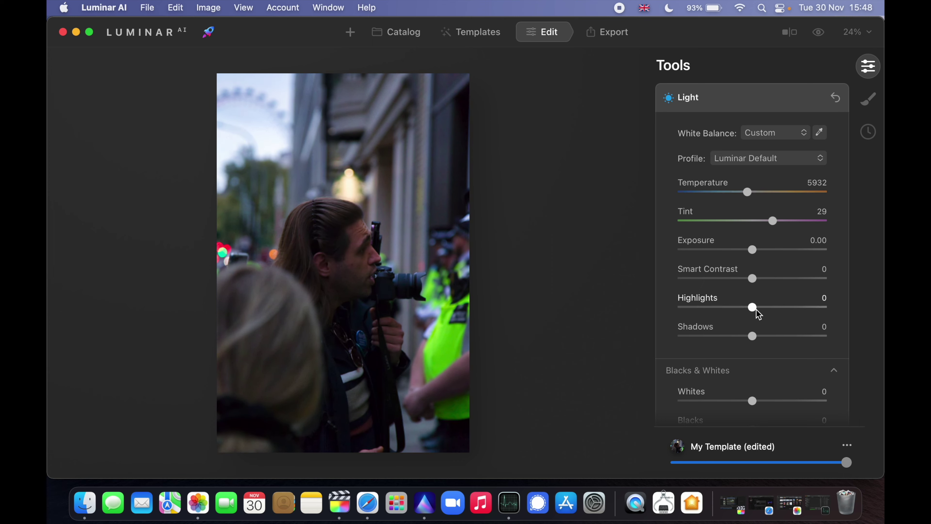
left_click_drag(753, 309, 764, 330)
left_click(760, 335)
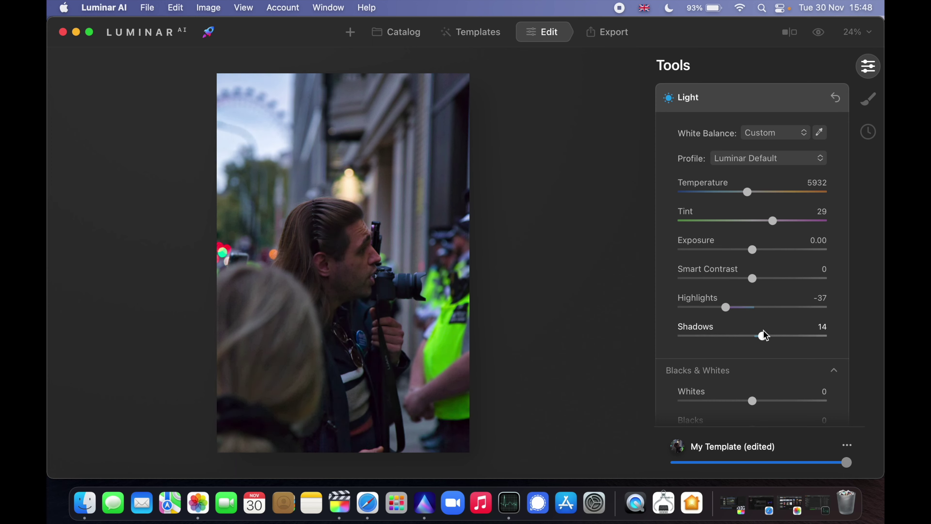